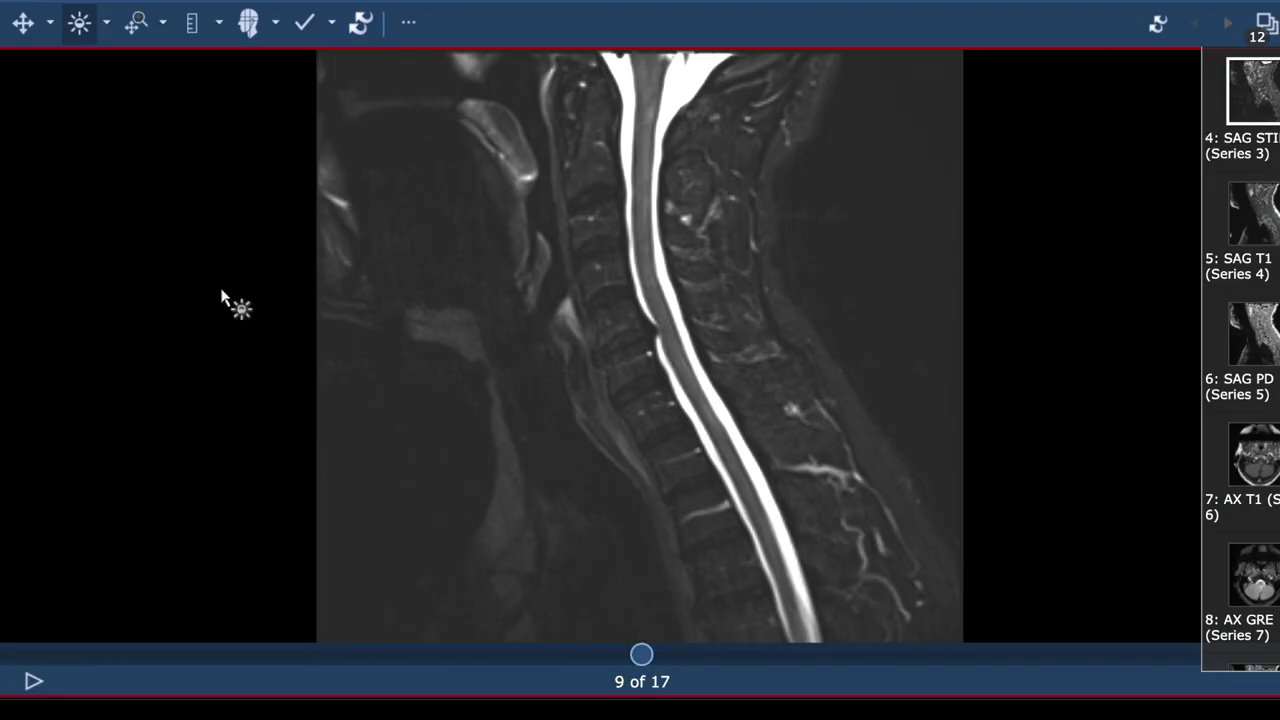
# Step: Page through the 17-image sagittal STIR series, stopping on slice 16
pyautogui.scroll(-8, 221, 296)
pyautogui.scroll(1, 221, 296)
pyautogui.scroll(15, 221, 296)
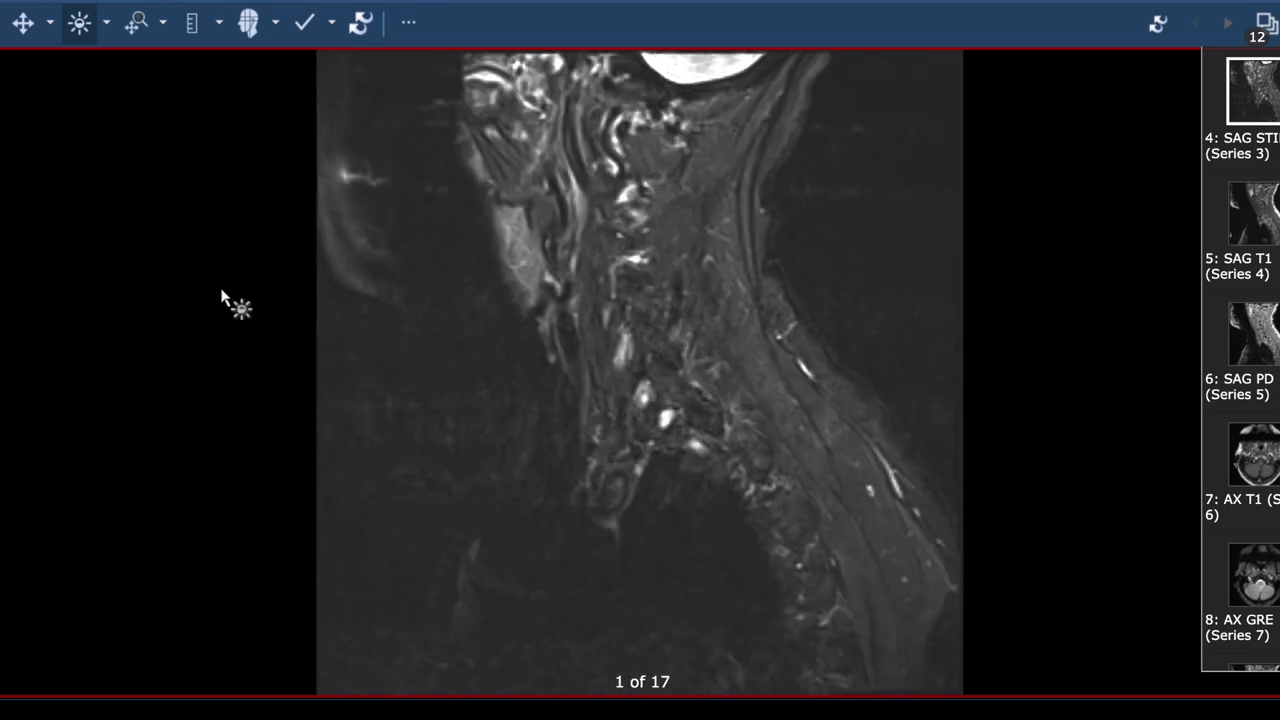
# Step: Bring the sagittal STIR to midline slice 9 of 17, showing the whole cervical cord
pyautogui.scroll(-7, 221, 296)
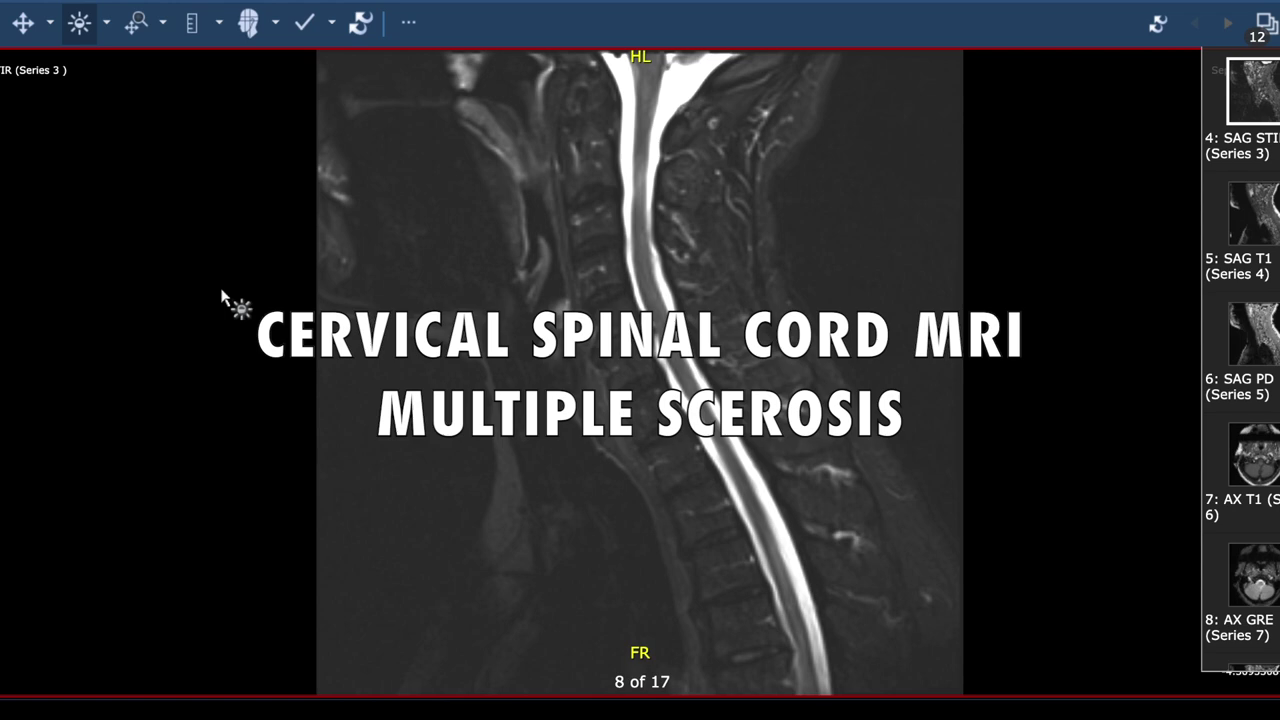
pyautogui.scroll(-1, 221, 296)
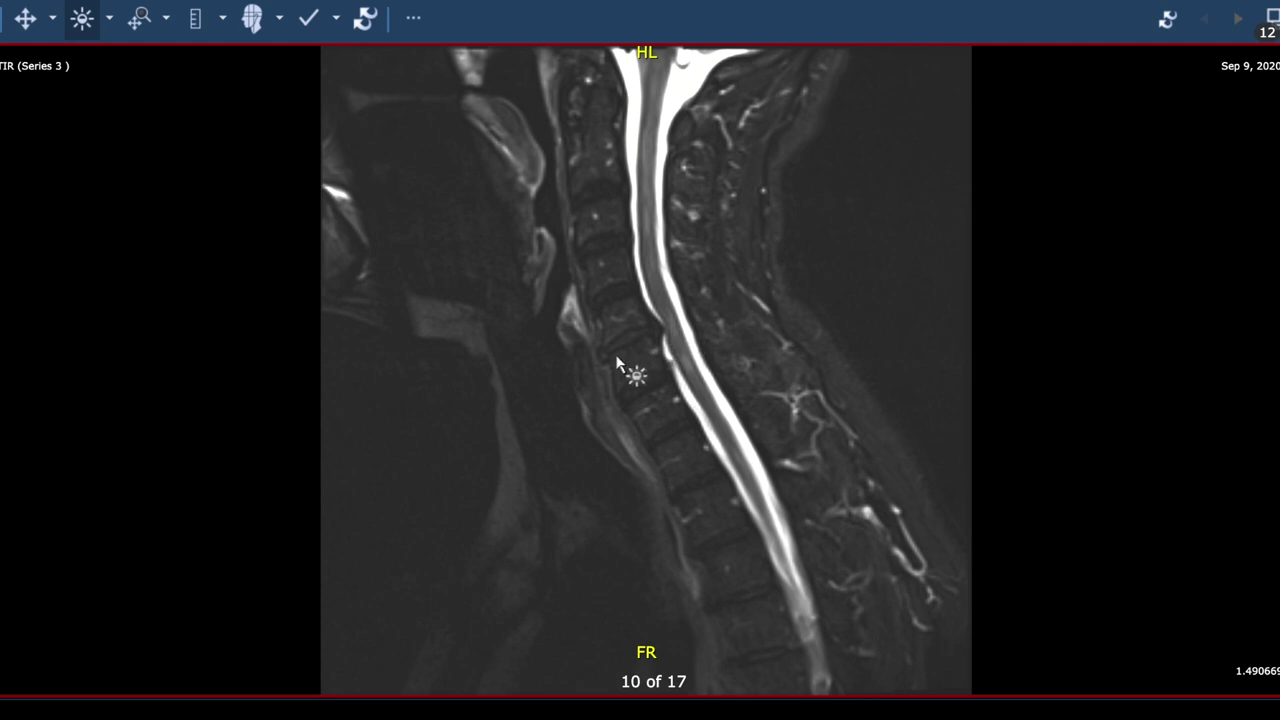
pyautogui.moveTo(677, 437)
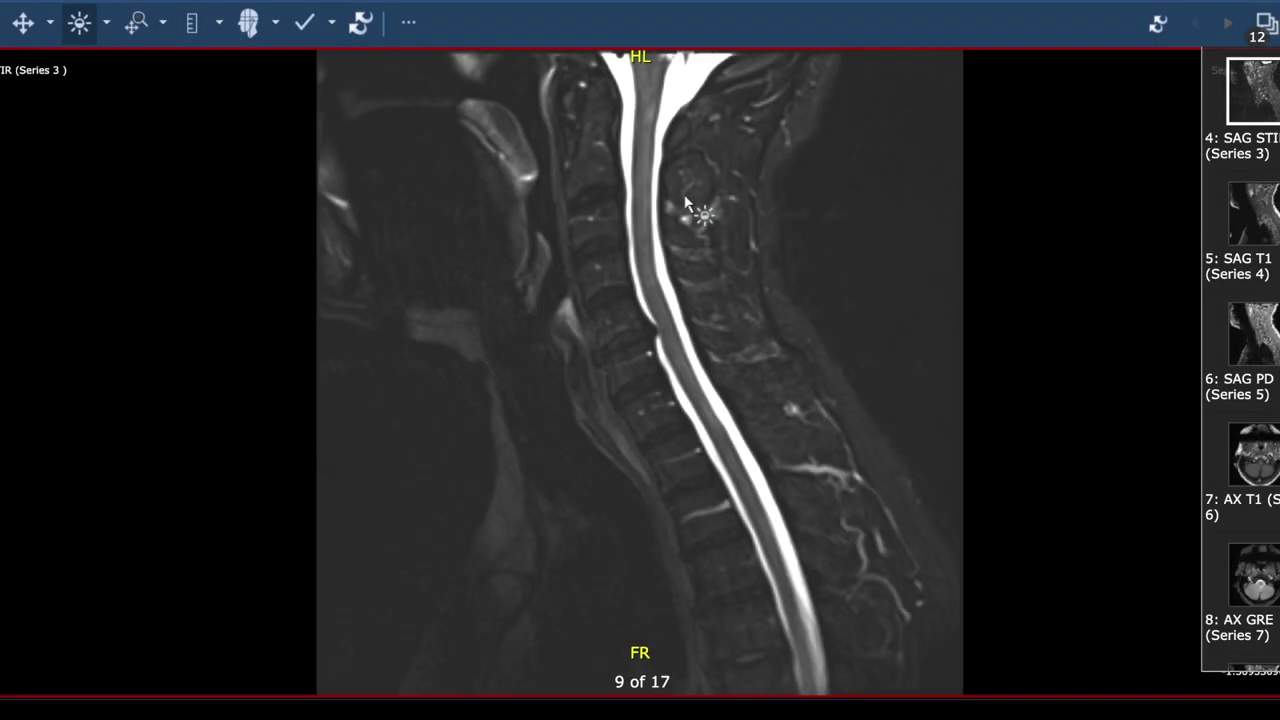
pyautogui.scroll(-1, 684, 194)
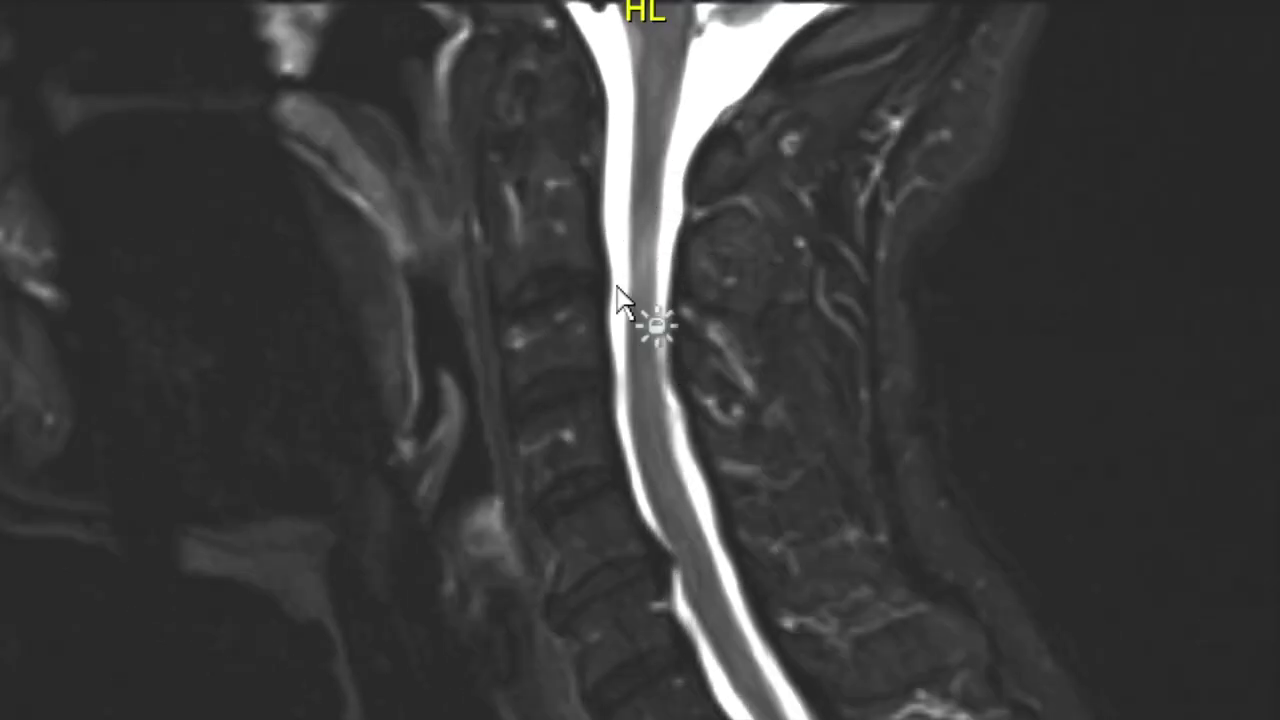
pyautogui.scroll(1, 630, 300)
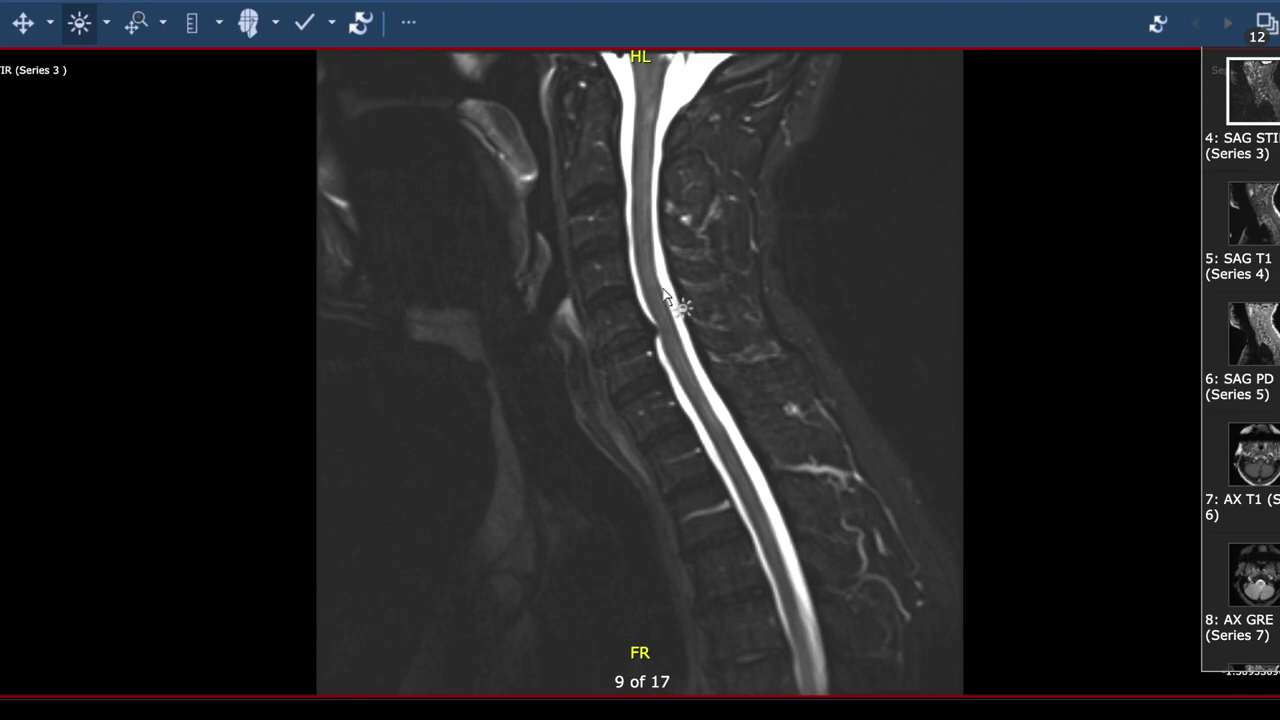
pyautogui.scroll(1, 678, 318)
pyautogui.scroll(-1, 684, 347)
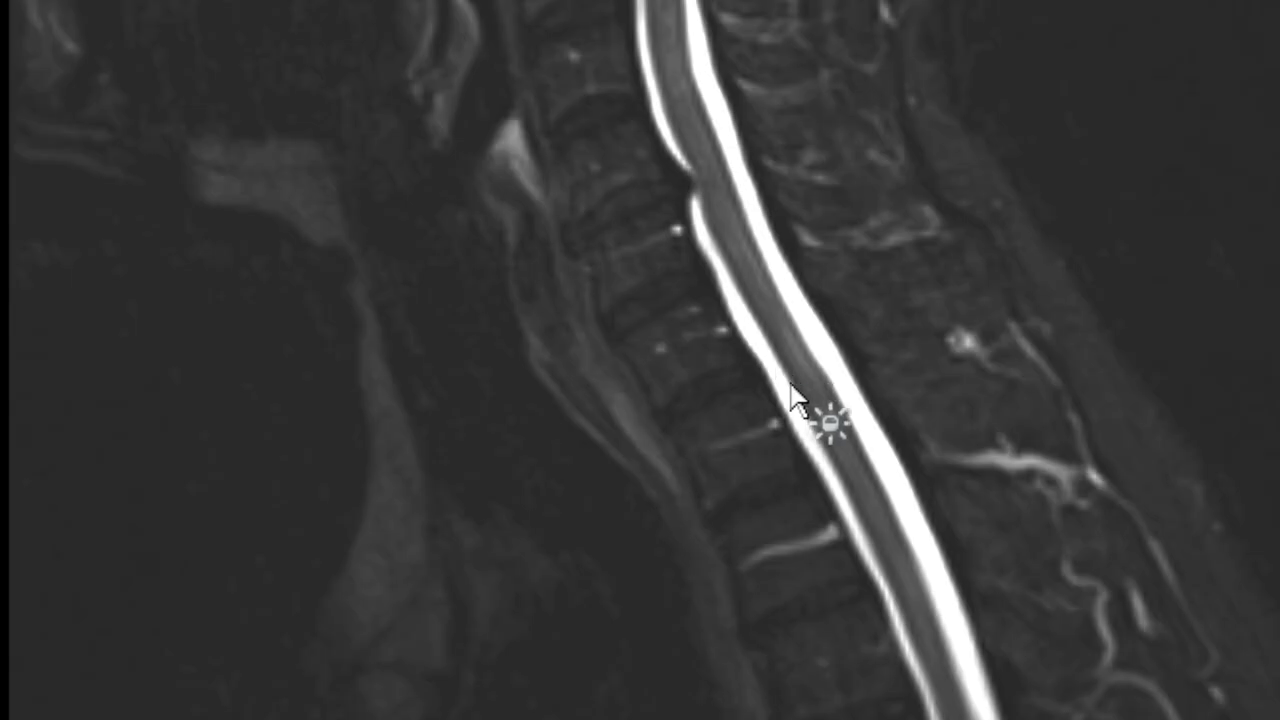
pyautogui.scroll(1, 812, 399)
pyautogui.scroll(-1, 812, 396)
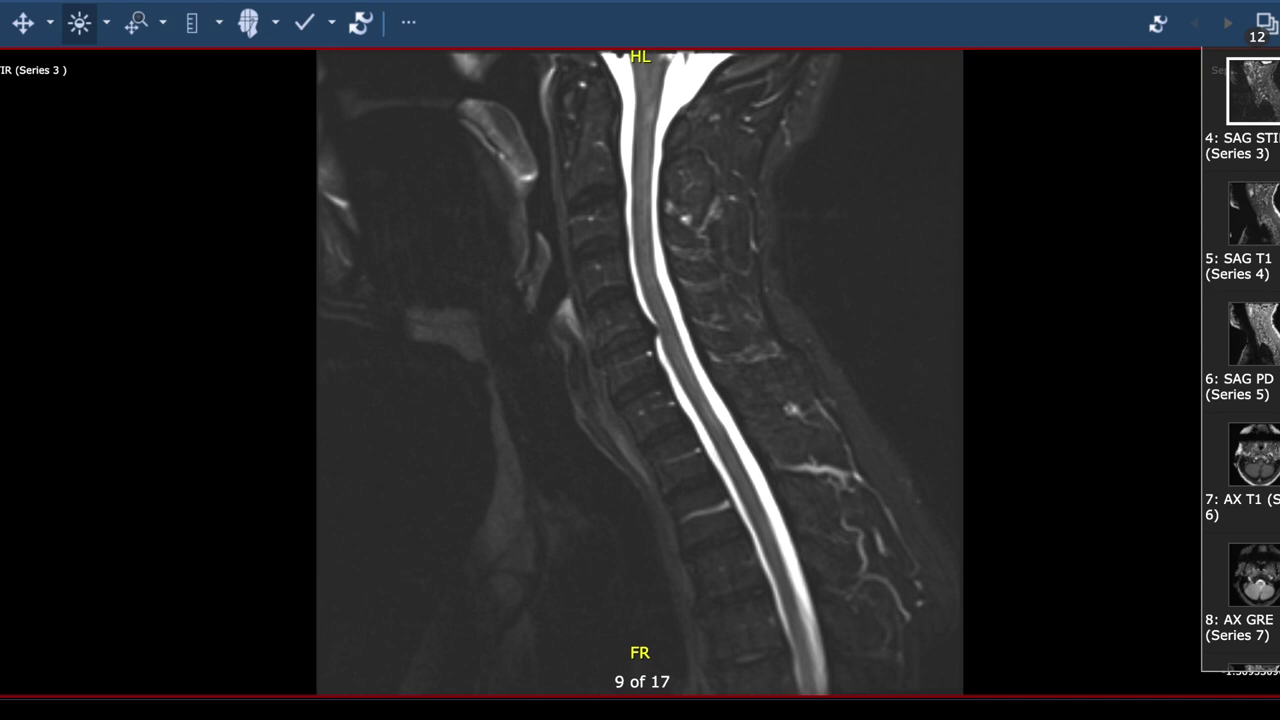
# Step: Use a 2x1 layout with the AX GRE series in the right pane and thumbnails hidden
pyautogui.click(408, 22)
pyautogui.click(460, 221)
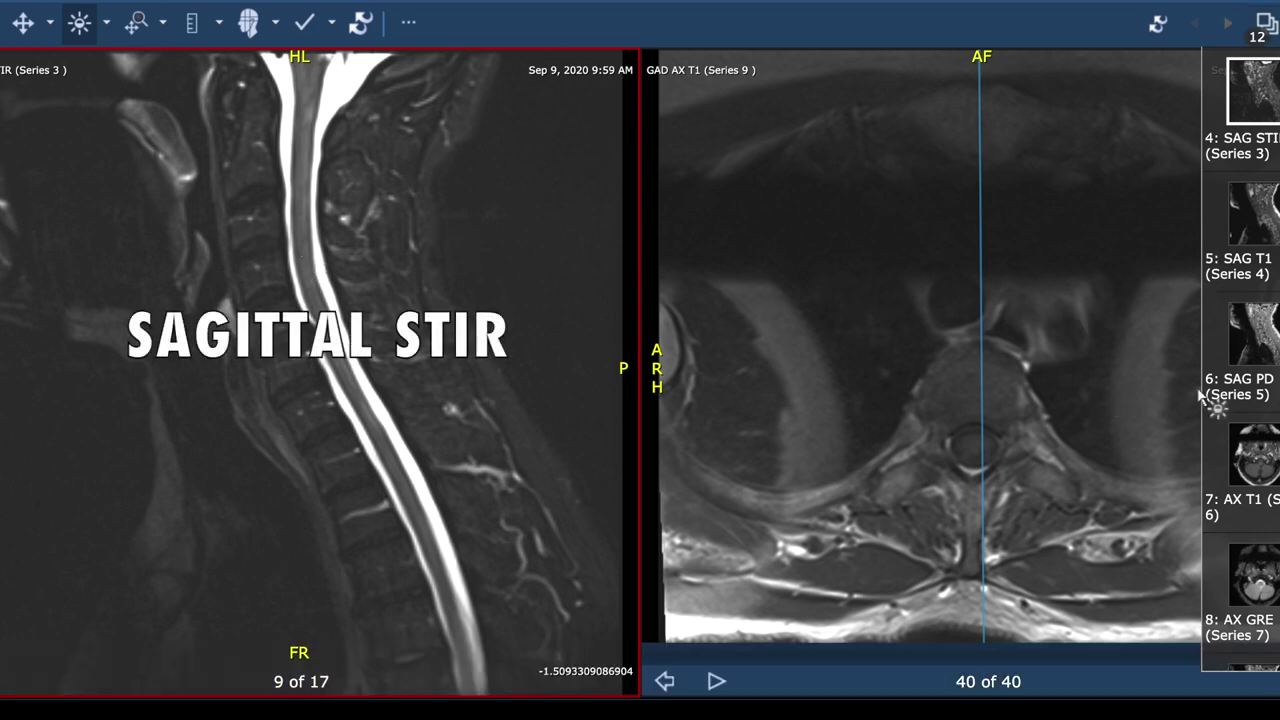
pyautogui.scroll(-2, 1242, 460)
pyautogui.moveTo(1265, 428); pyautogui.dragTo(963, 340)
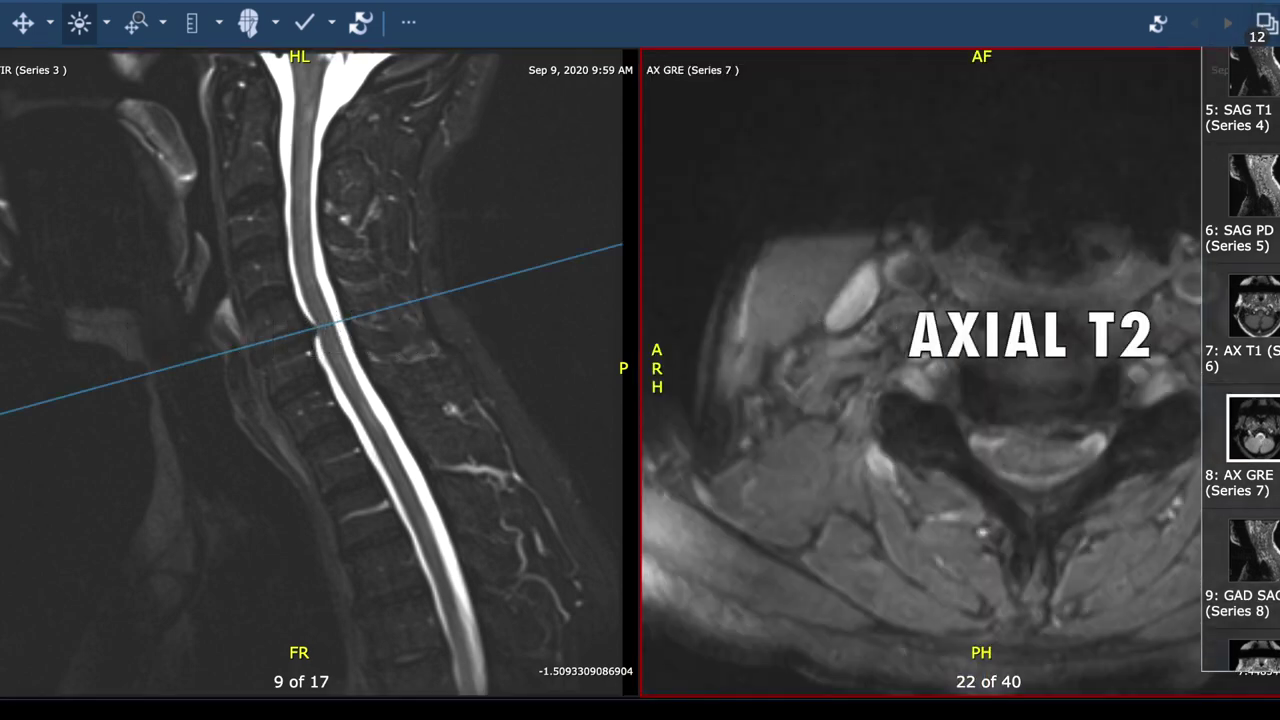
pyautogui.click(1265, 27)
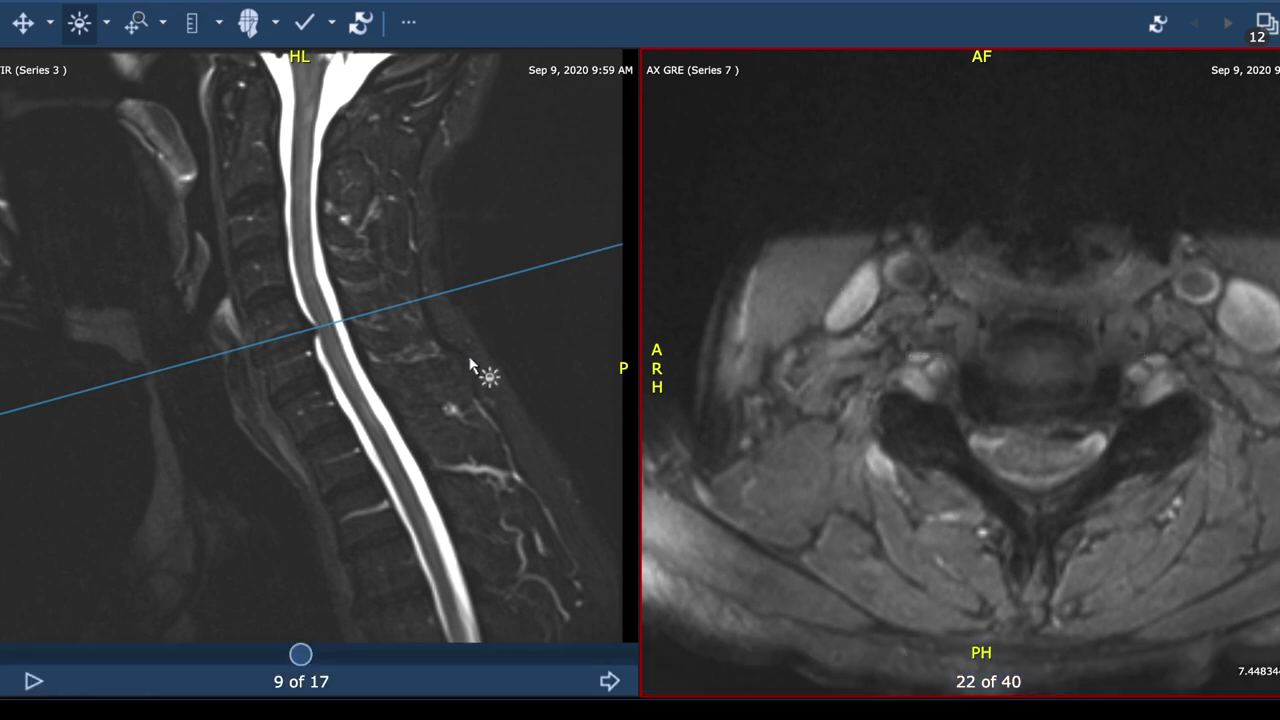
# Step: Cross-reference a point on the sagittal cord, then step the axial GRE to its top slice
pyautogui.click(489, 388)
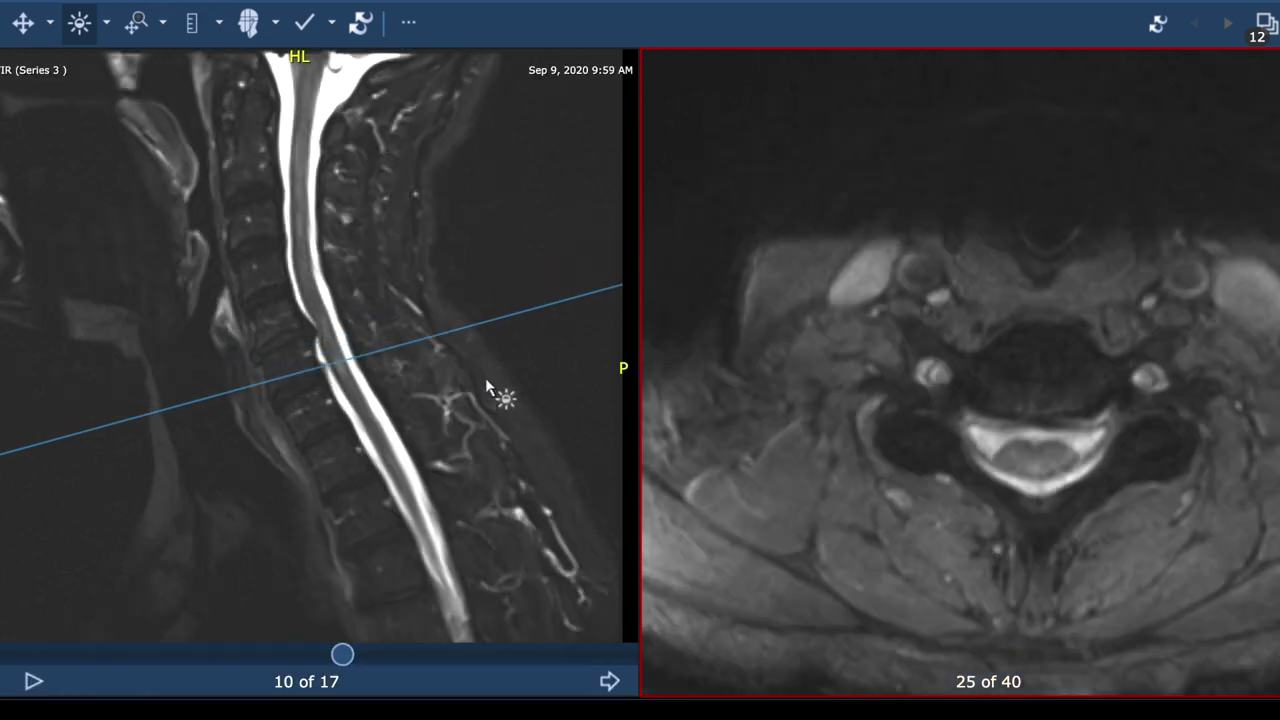
pyautogui.press('Down')
pyautogui.press('Down')
pyautogui.press('Down')
pyautogui.press('Down')
pyautogui.press('Down')
pyautogui.press('Down')
pyautogui.press('Down')
pyautogui.press('Down')
pyautogui.press('Up')
pyautogui.press('Up')
pyautogui.press('Up')
pyautogui.press('Up')
pyautogui.press('Up')
pyautogui.press('Up')
pyautogui.press('Up')
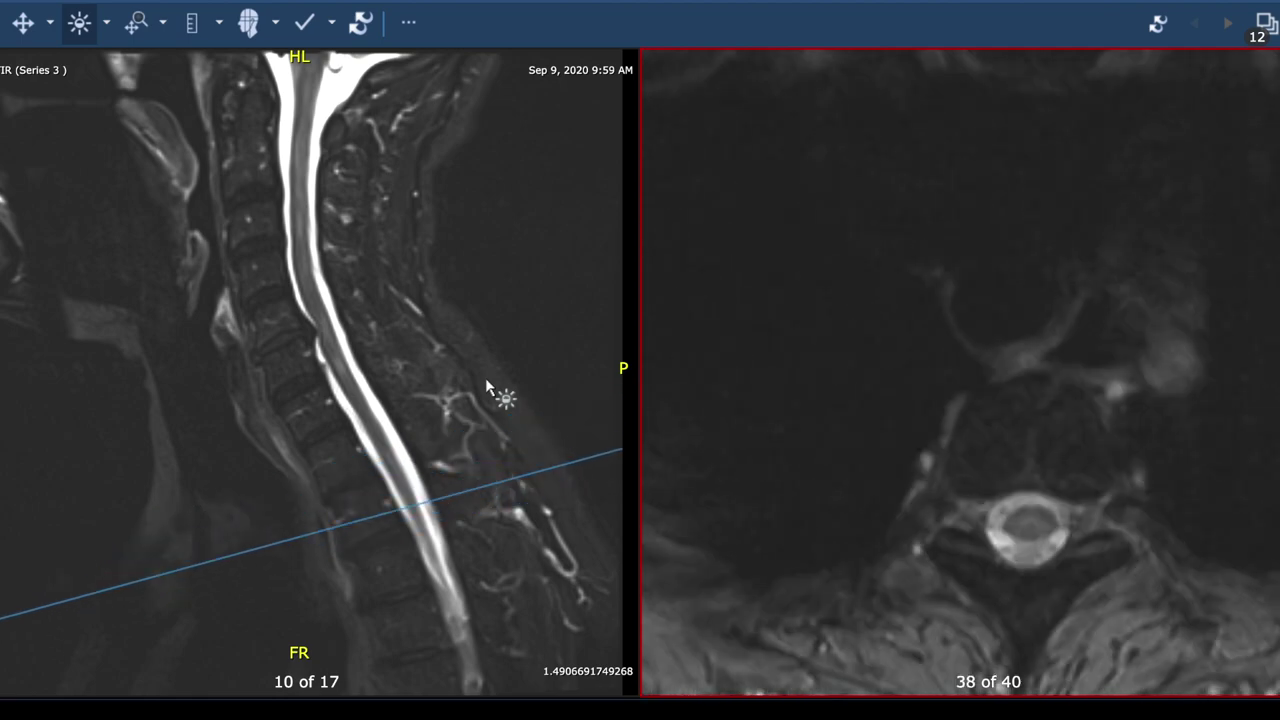
pyautogui.press('Up')
pyautogui.press('Up')
pyautogui.press('Up')
pyautogui.press('Up')
pyautogui.press('Up')
pyautogui.press('Up')
pyautogui.press('Up')
pyautogui.press('Up')
pyautogui.press('Up')
pyautogui.press('Up')
pyautogui.press('Up')
pyautogui.press('Up')
pyautogui.press('Up')
pyautogui.press('Up')
pyautogui.press('Up')
pyautogui.press('Up')
pyautogui.press('Up')
pyautogui.press('Up')
pyautogui.press('Up')
pyautogui.press('Up')
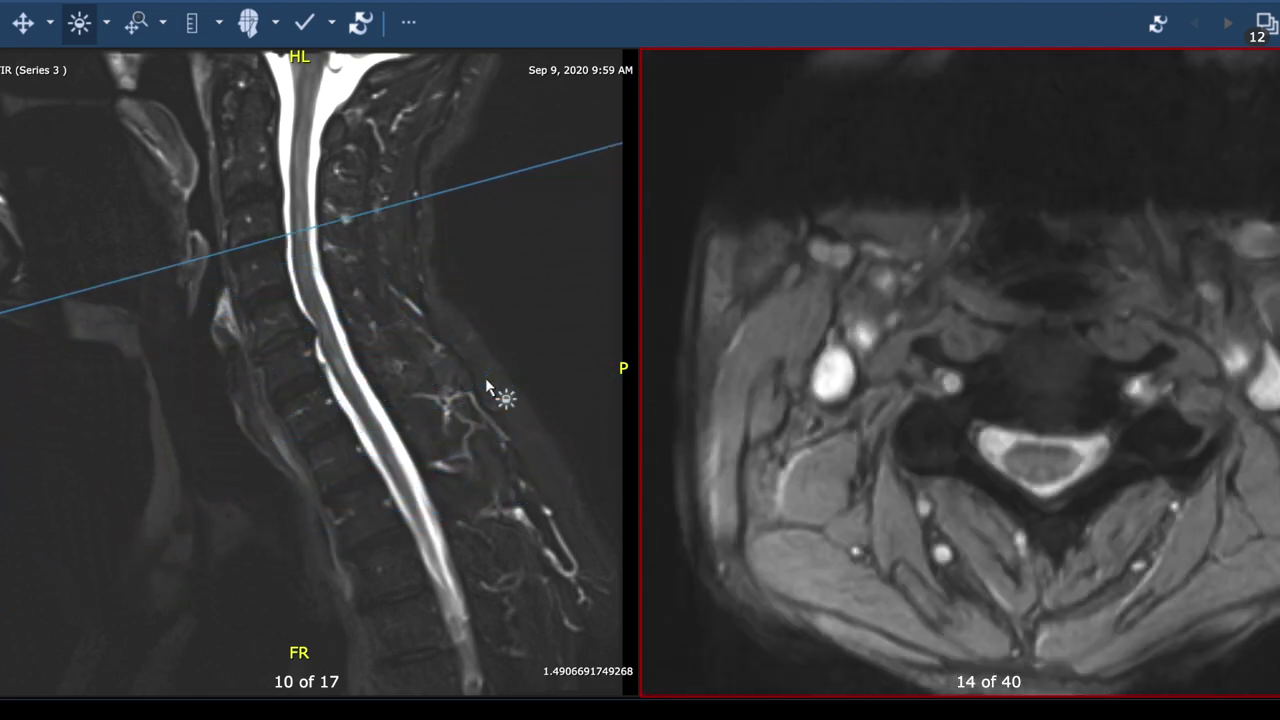
pyautogui.press('Up')
pyautogui.press('Up')
pyautogui.press('Up')
pyautogui.press('Up')
pyautogui.press('Down')
pyautogui.press('Down')
pyautogui.press('Down')
pyautogui.press('Down')
pyautogui.press('Down')
pyautogui.press('Down')
pyautogui.press('Down')
pyautogui.press('Down')
pyautogui.press('Down')
pyautogui.press('Down')
pyautogui.press('Down')
pyautogui.press('Down')
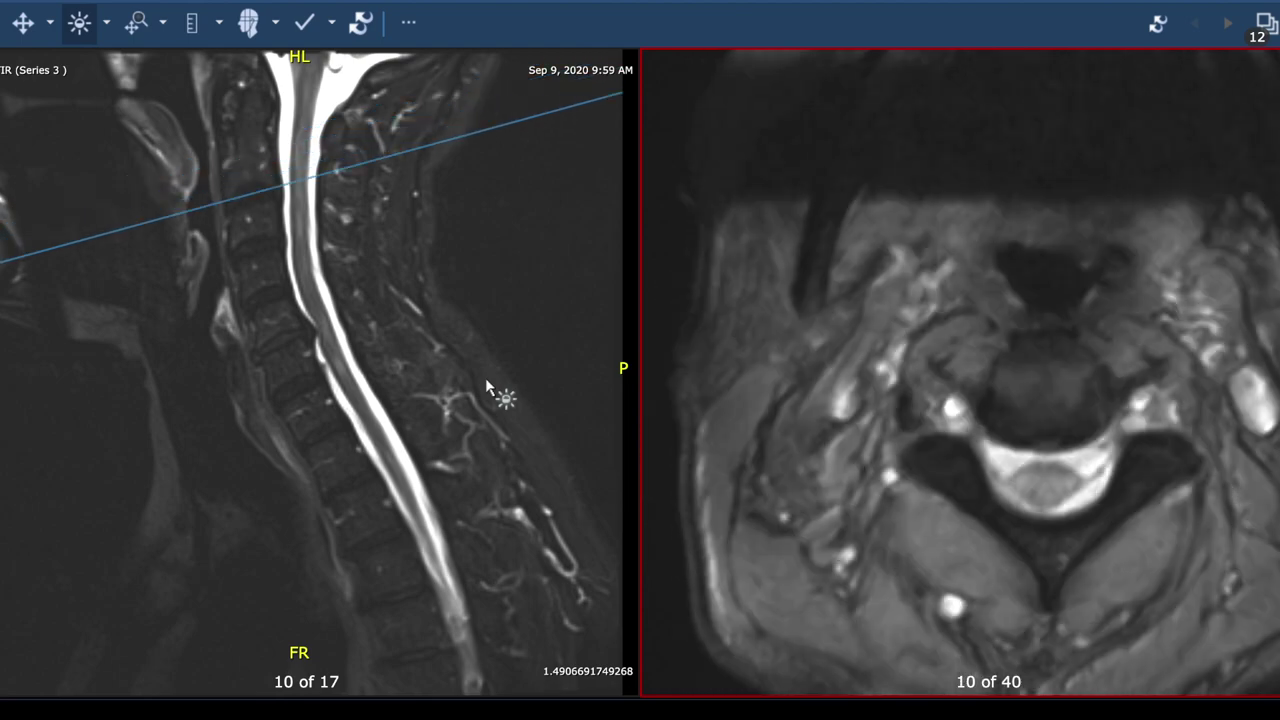
pyautogui.press('Down')
pyautogui.press('Down')
pyautogui.press('Down')
pyautogui.press('Down')
pyautogui.press('Down')
pyautogui.press('Down')
pyautogui.press('Down')
pyautogui.press('Down')
pyautogui.press('Down')
pyautogui.press('Down')
pyautogui.press('Down')
pyautogui.press('Down')
pyautogui.press('Down')
pyautogui.press('Down')
pyautogui.press('Down')
pyautogui.press('Down')
pyautogui.press('Down')
pyautogui.press('Down')
pyautogui.press('Down')
pyautogui.press('Down')
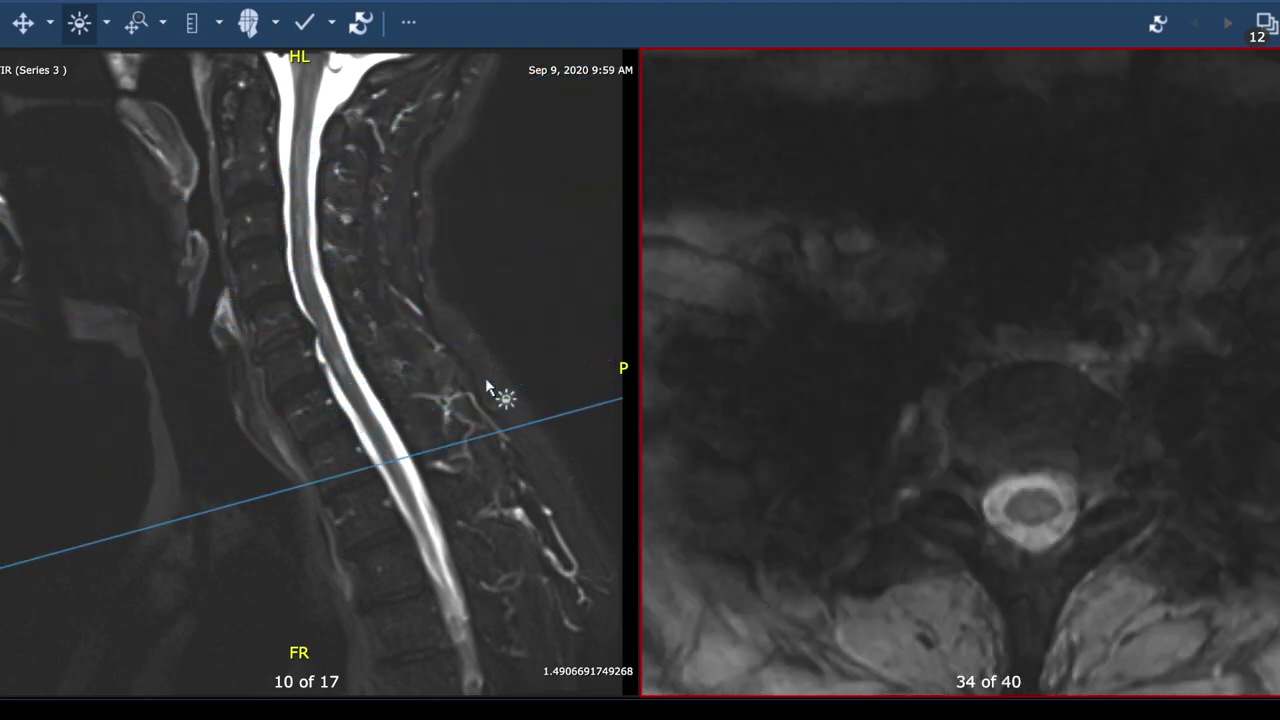
pyautogui.press('Up')
pyautogui.press('Up')
pyautogui.press('Up')
pyautogui.press('Up')
pyautogui.press('Up')
pyautogui.press('Up')
pyautogui.press('Up')
pyautogui.press('Up')
pyautogui.press('Up')
pyautogui.press('Up')
pyautogui.press('Up')
pyautogui.press('Up')
pyautogui.press('Up')
pyautogui.press('Up')
pyautogui.press('Up')
pyautogui.press('Up')
pyautogui.press('Up')
pyautogui.press('Up')
pyautogui.press('Up')
pyautogui.press('Up')
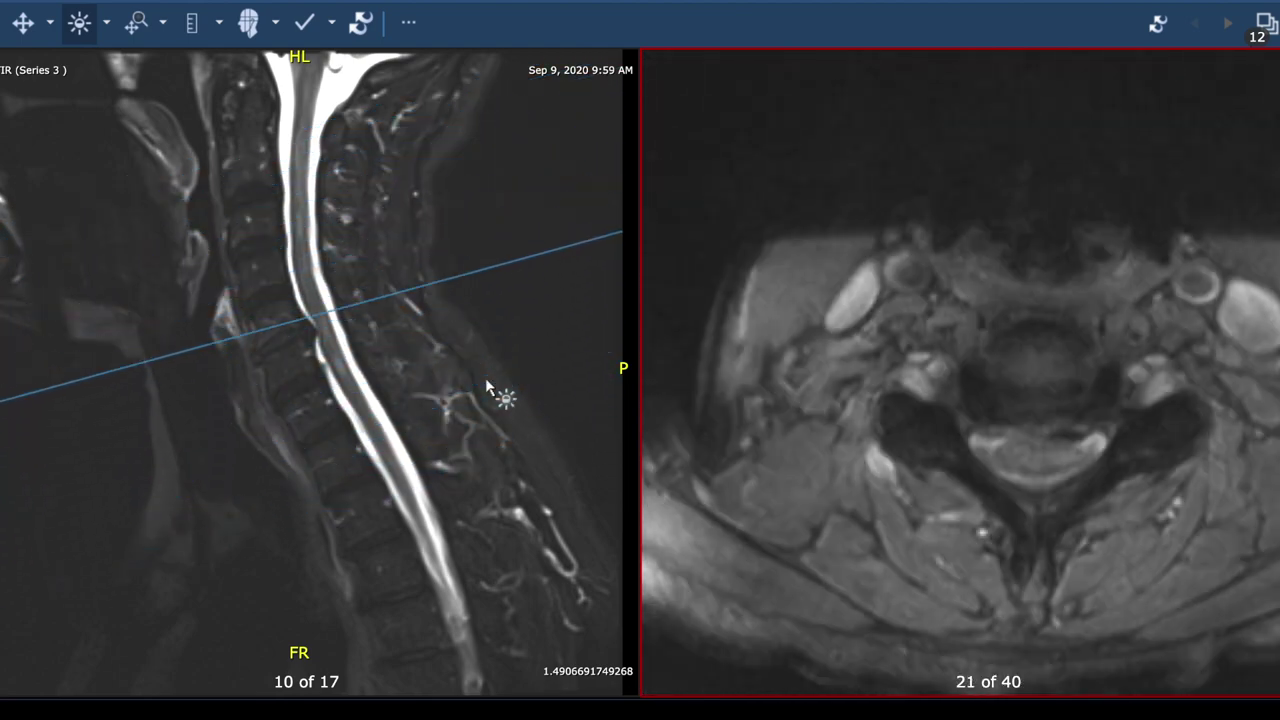
pyautogui.press('Up')
pyautogui.press('Up')
pyautogui.press('Up')
pyautogui.press('Up')
pyautogui.press('Up')
pyautogui.press('Up')
pyautogui.press('Up')
pyautogui.press('Up')
pyautogui.press('Up')
pyautogui.press('Up')
pyautogui.press('Up')
pyautogui.press('Up')
pyautogui.press('Up')
pyautogui.press('Up')
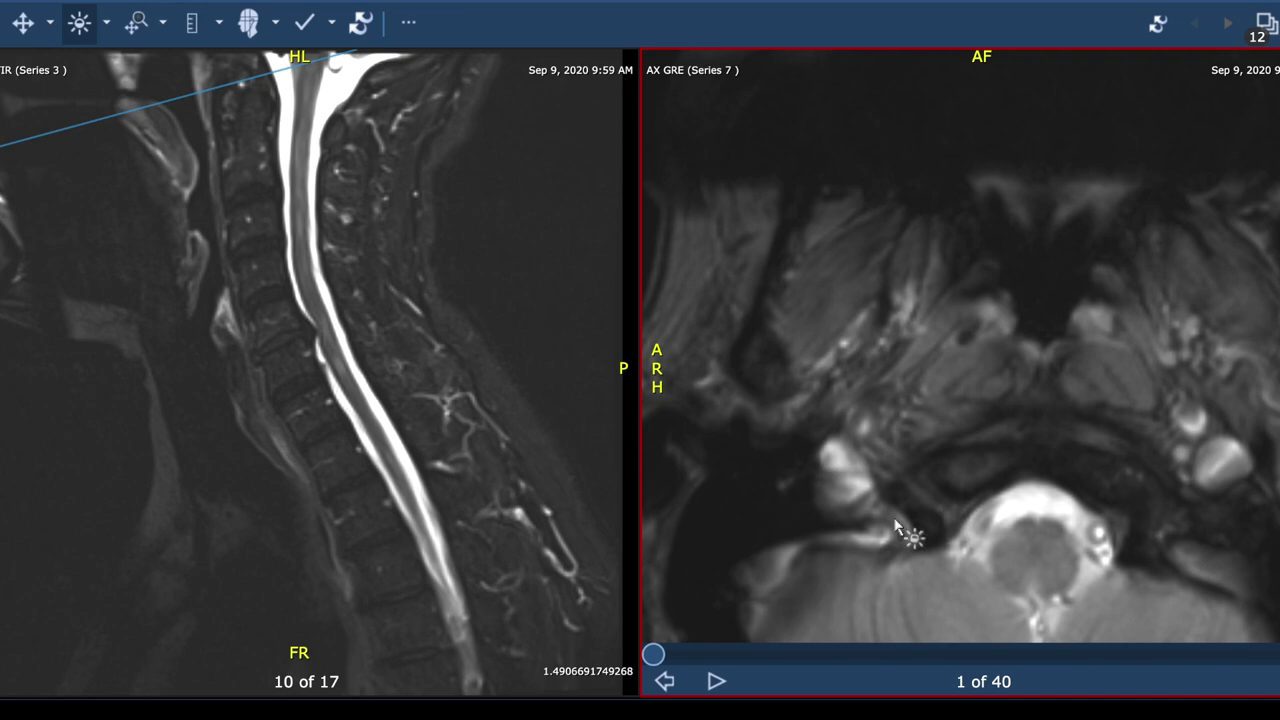
pyautogui.scroll(-3, 930, 528)
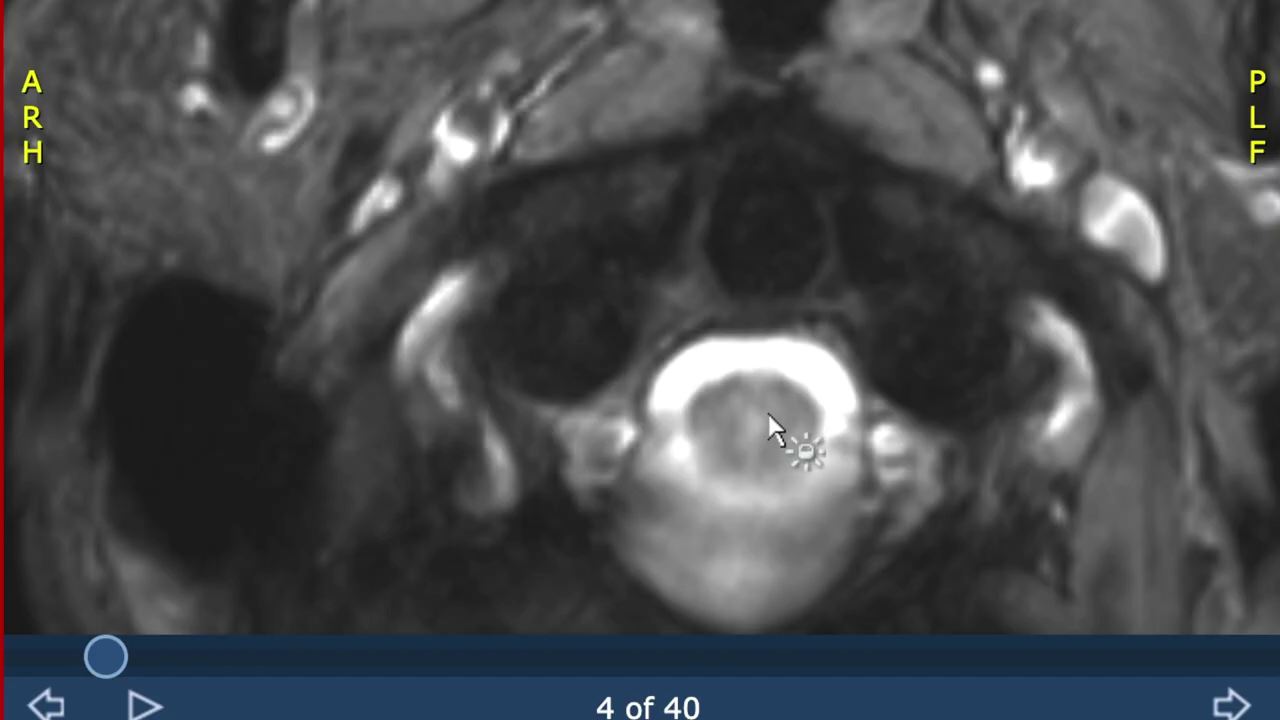
# Step: Advance the axial GRE from slice 1 to slice 14 of 40, crossing the upper cord
pyautogui.scroll(-1, 1040, 571)
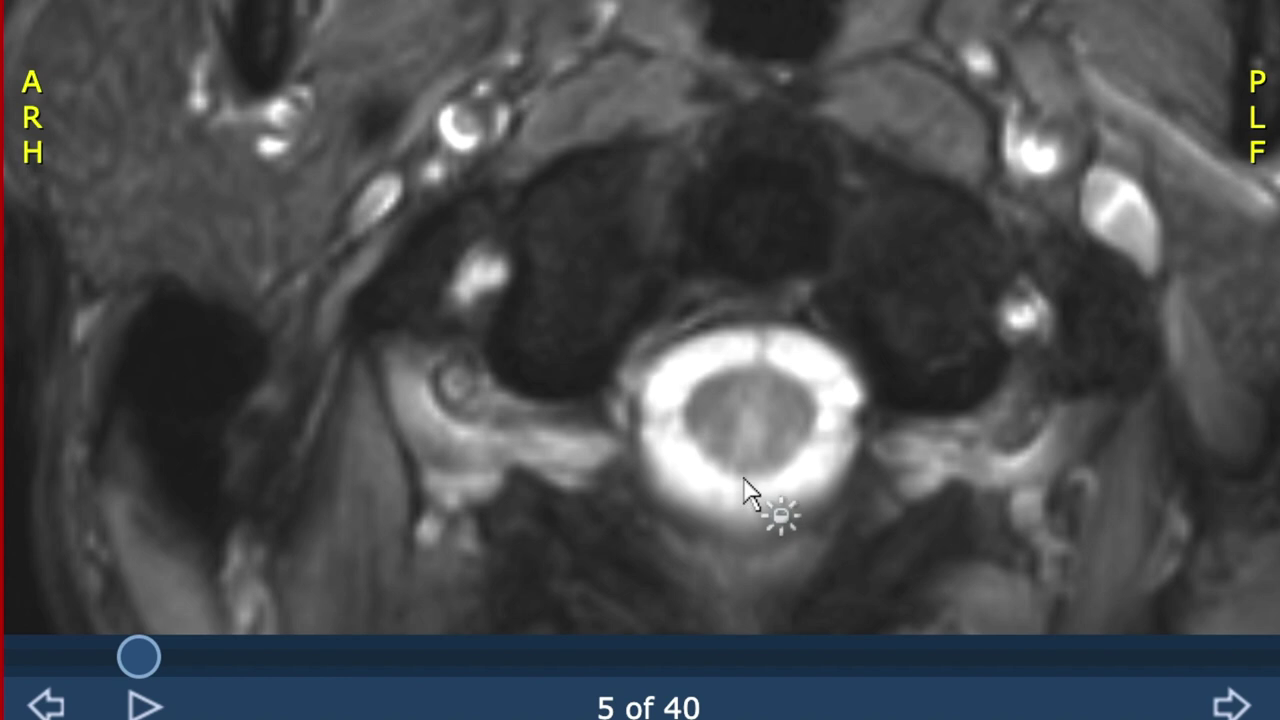
pyautogui.scroll(-1, 743, 478)
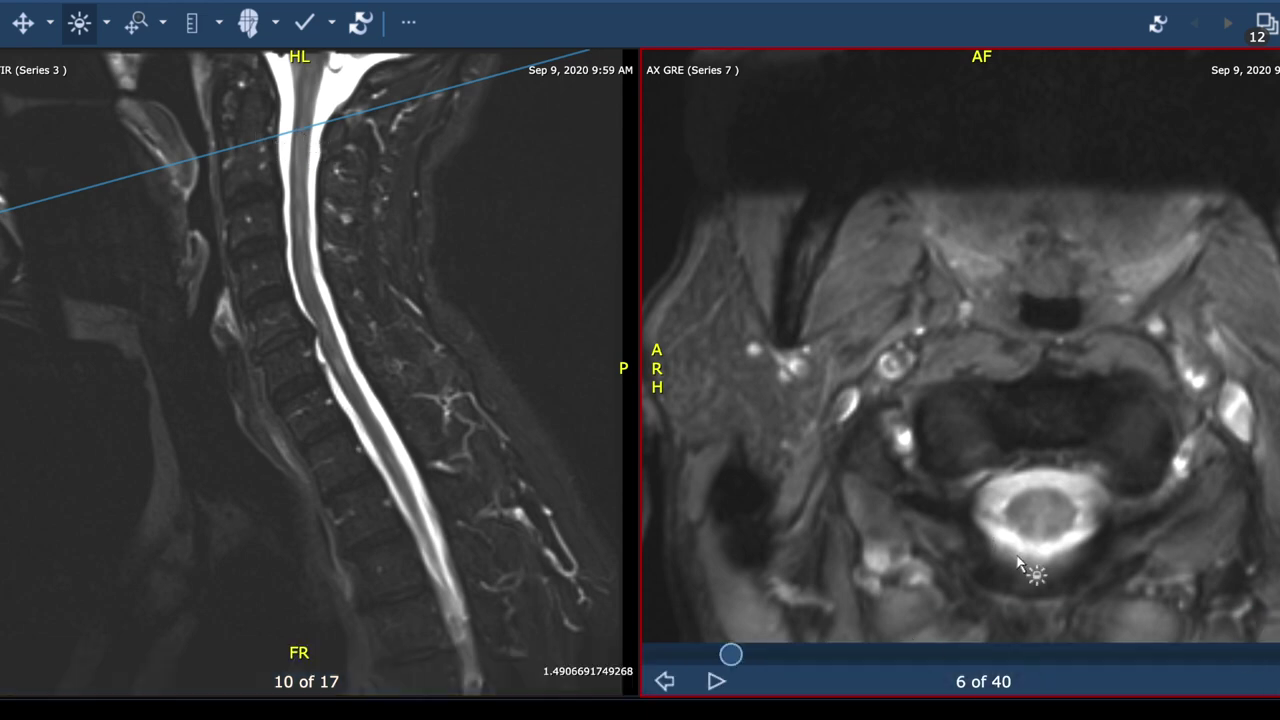
pyautogui.scroll(-2, 1017, 556)
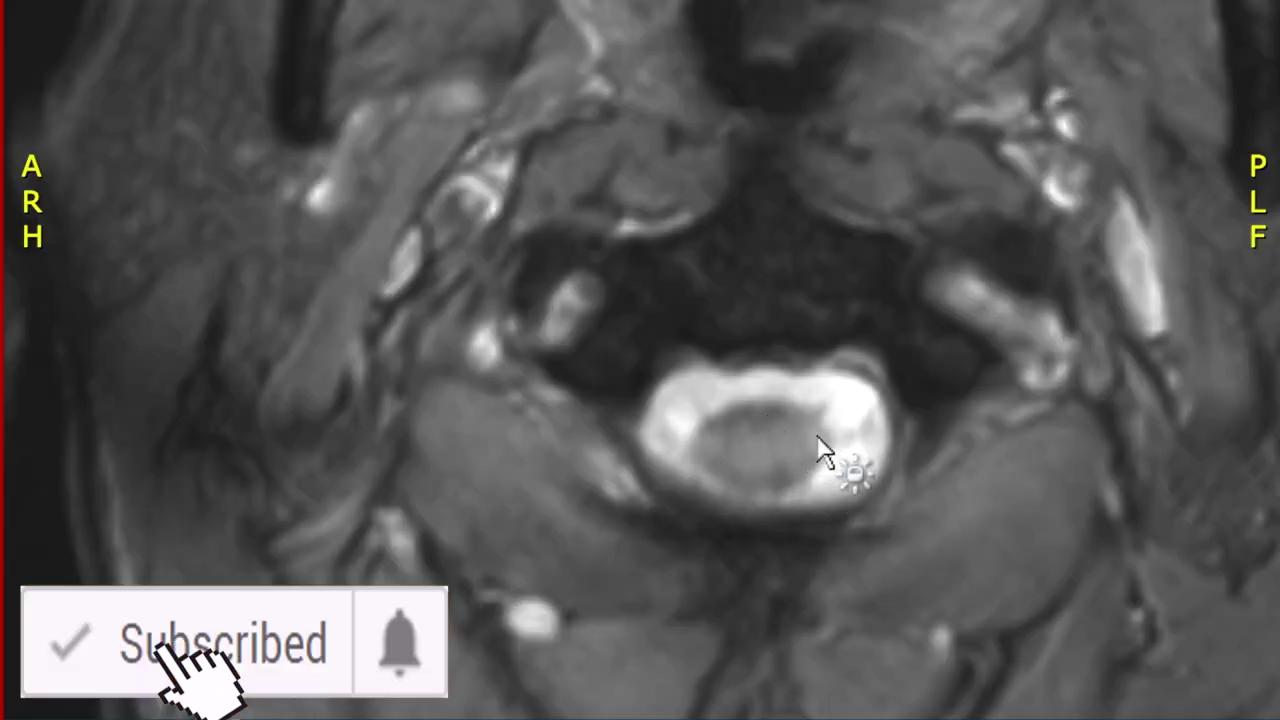
pyautogui.scroll(-1, 575, 442)
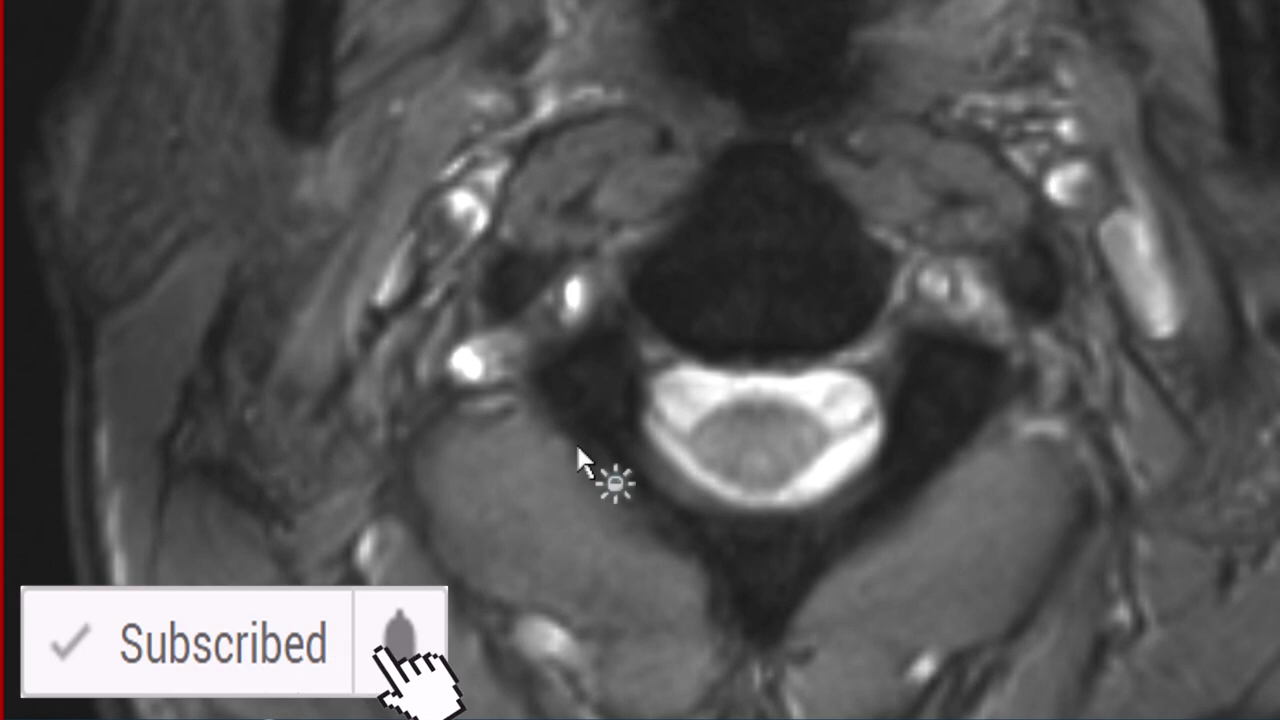
pyautogui.scroll(-1, 575, 442)
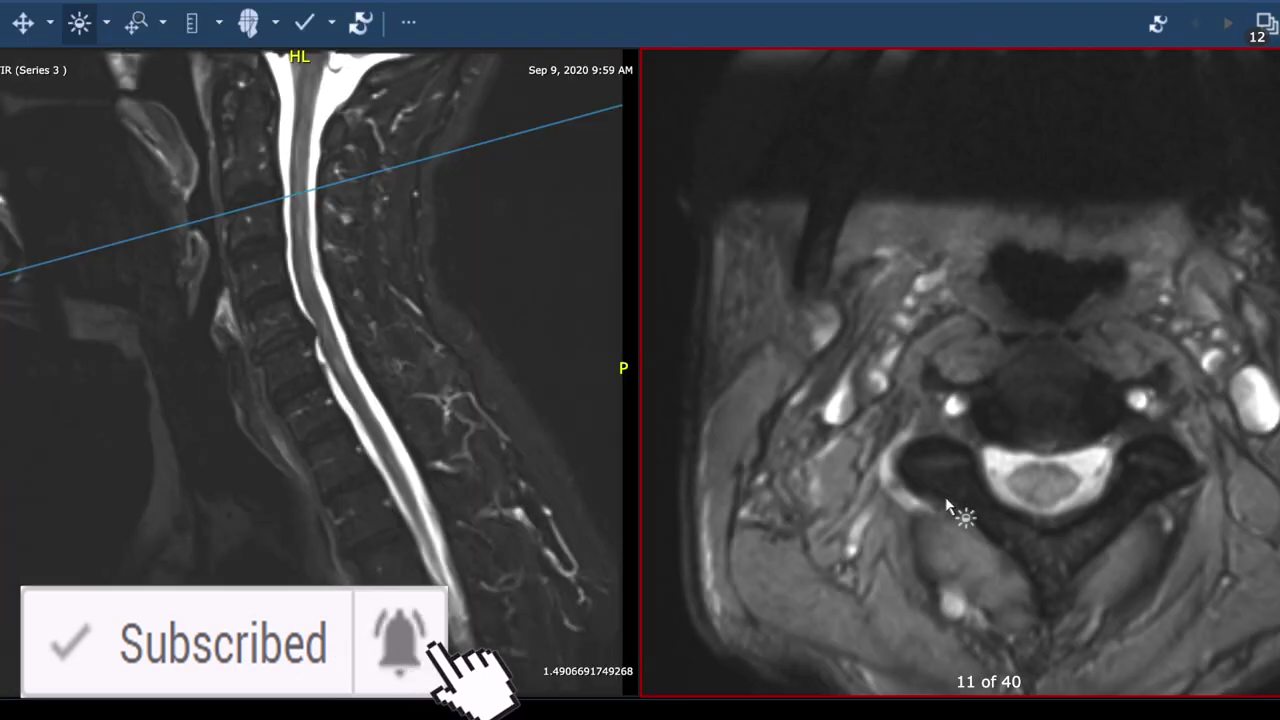
pyautogui.scroll(-2, 575, 442)
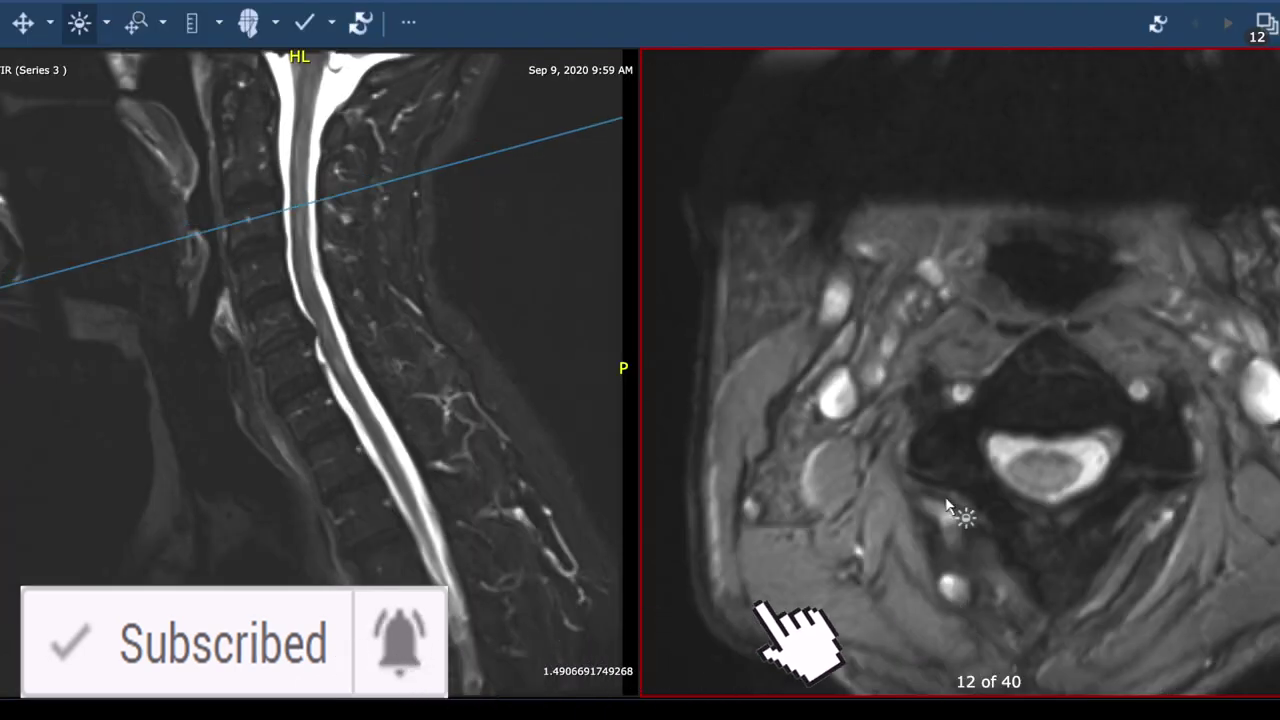
pyautogui.scroll(-1, 948, 506)
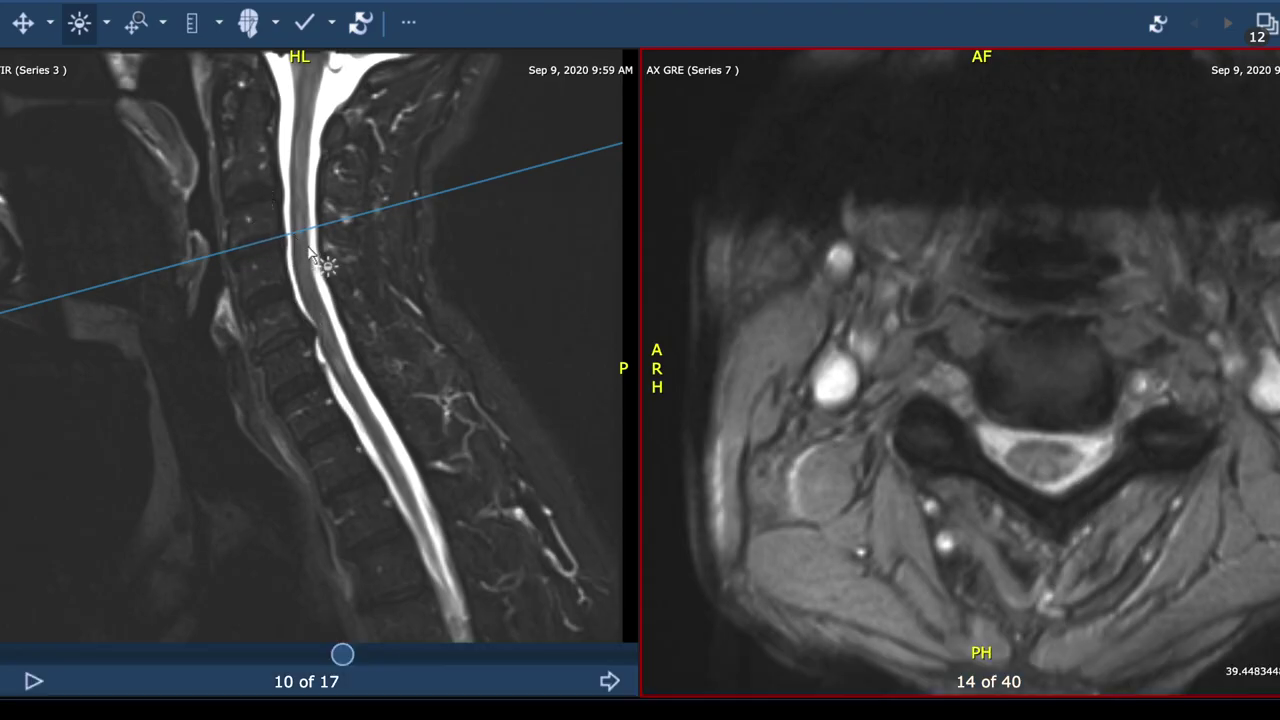
# Step: Page the axial GRE from slice 16 down to the final slice, 40 of 40
pyautogui.scroll(1, 308, 250)
pyautogui.scroll(1, 771, 286)
pyautogui.scroll(-3, 771, 286)
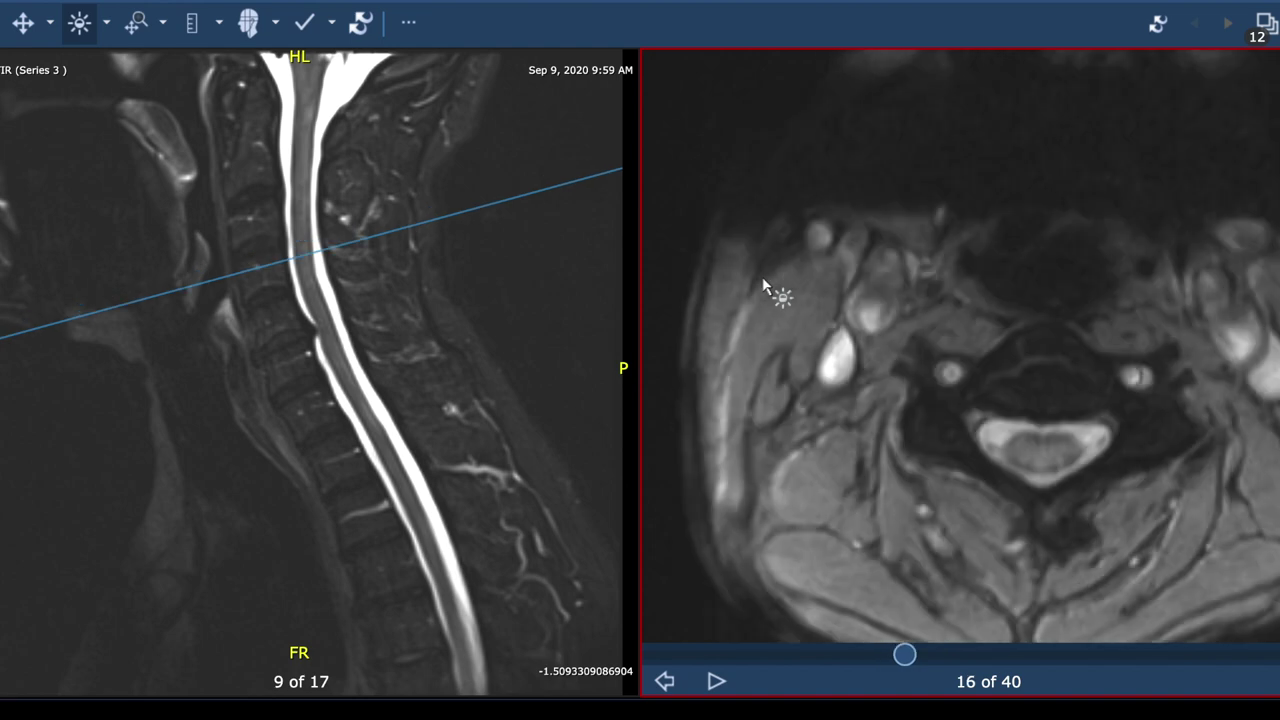
pyautogui.scroll(-3, 768, 286)
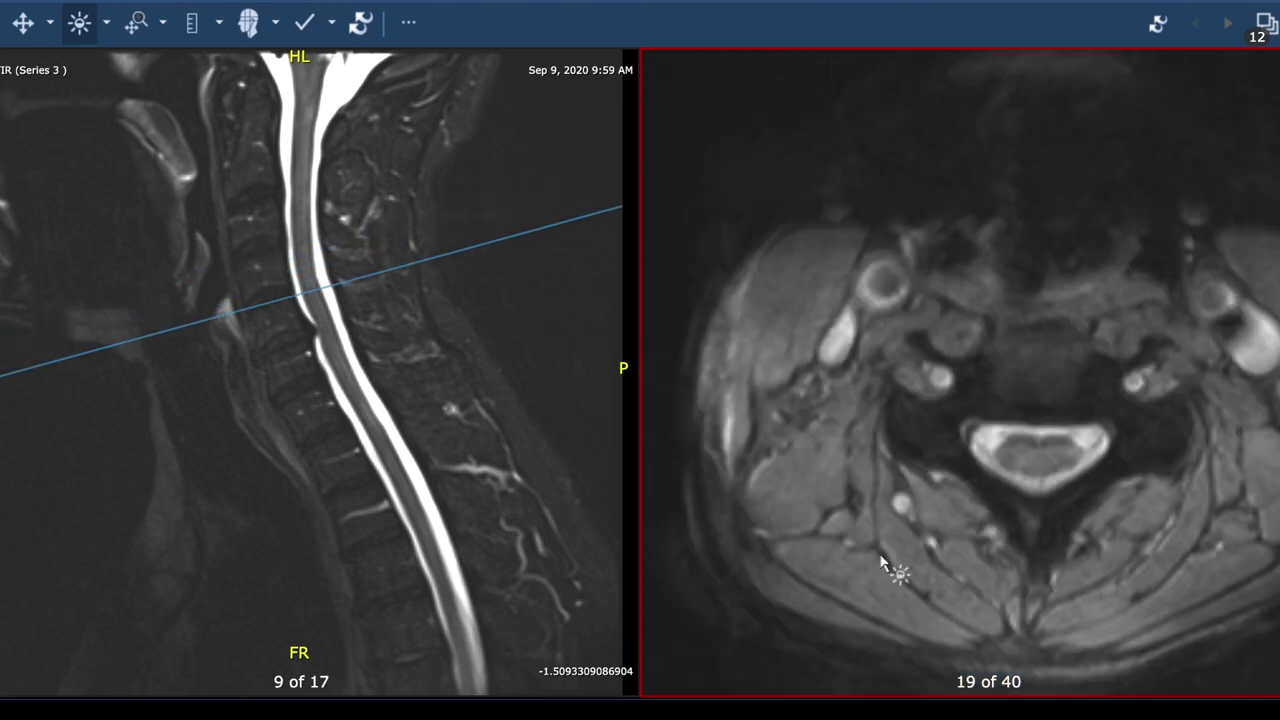
pyautogui.scroll(-4, 1018, 474)
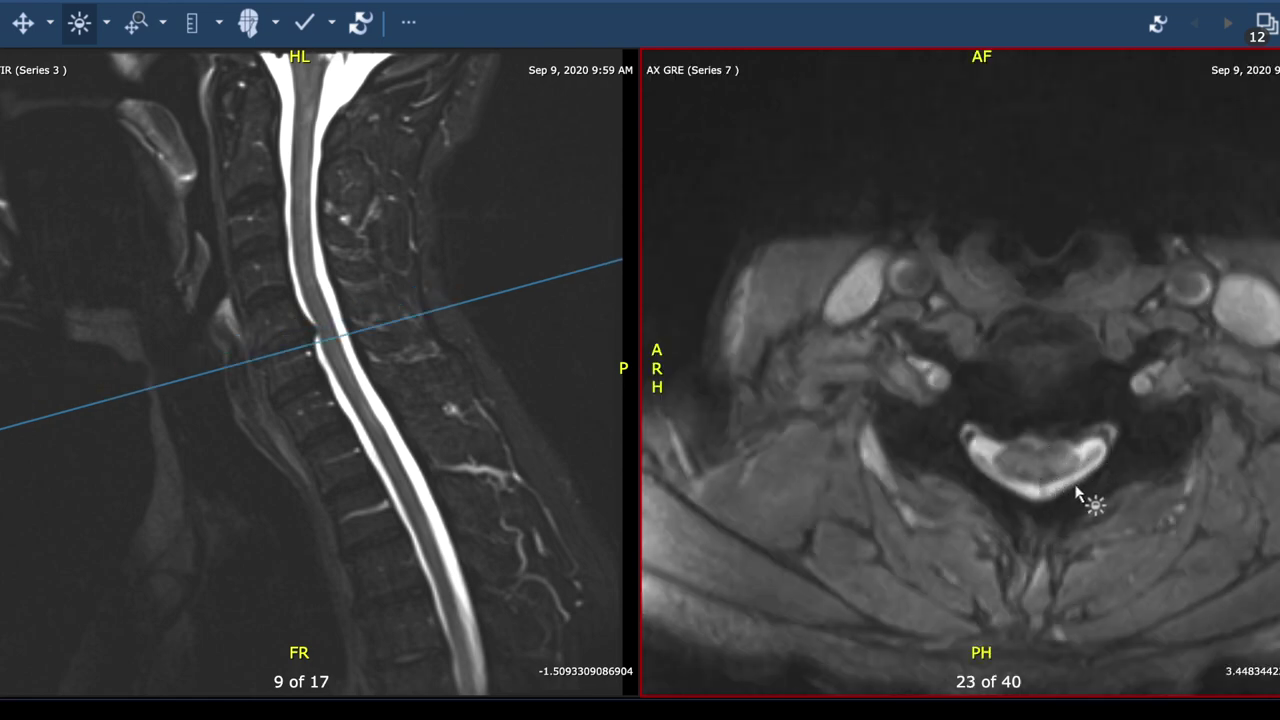
pyautogui.scroll(-4, 1076, 490)
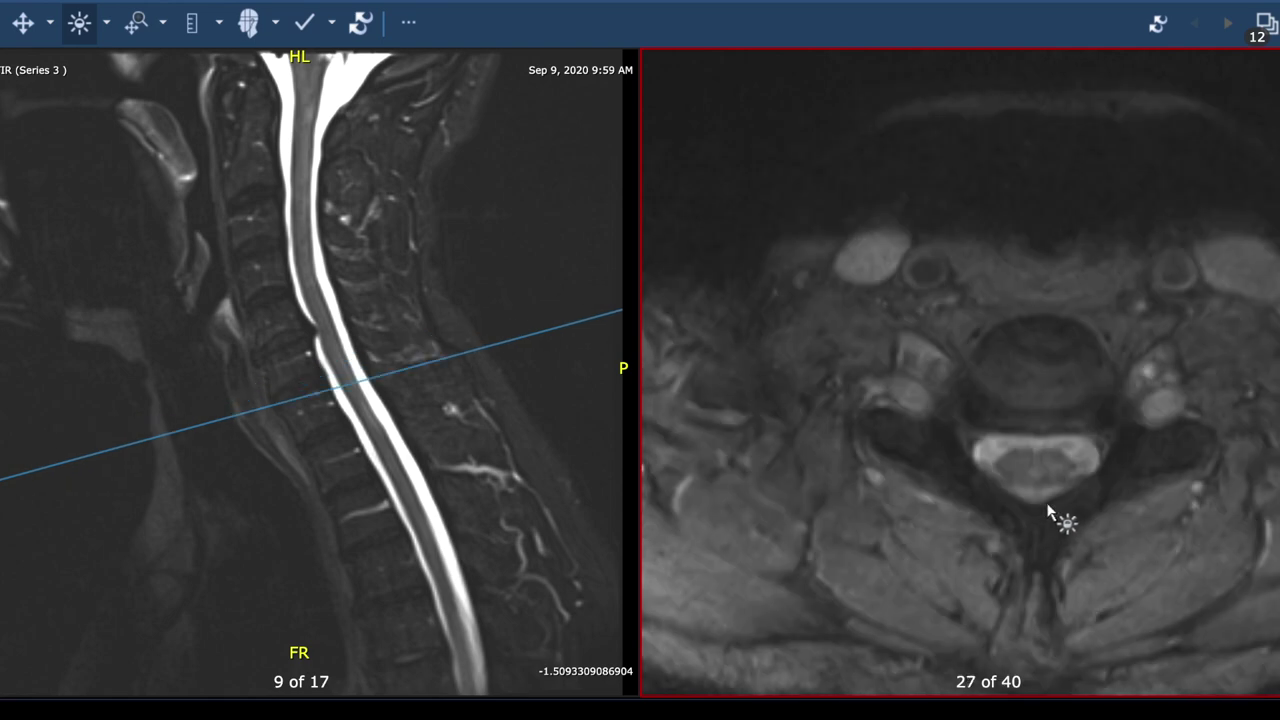
pyautogui.scroll(-3, 1050, 513)
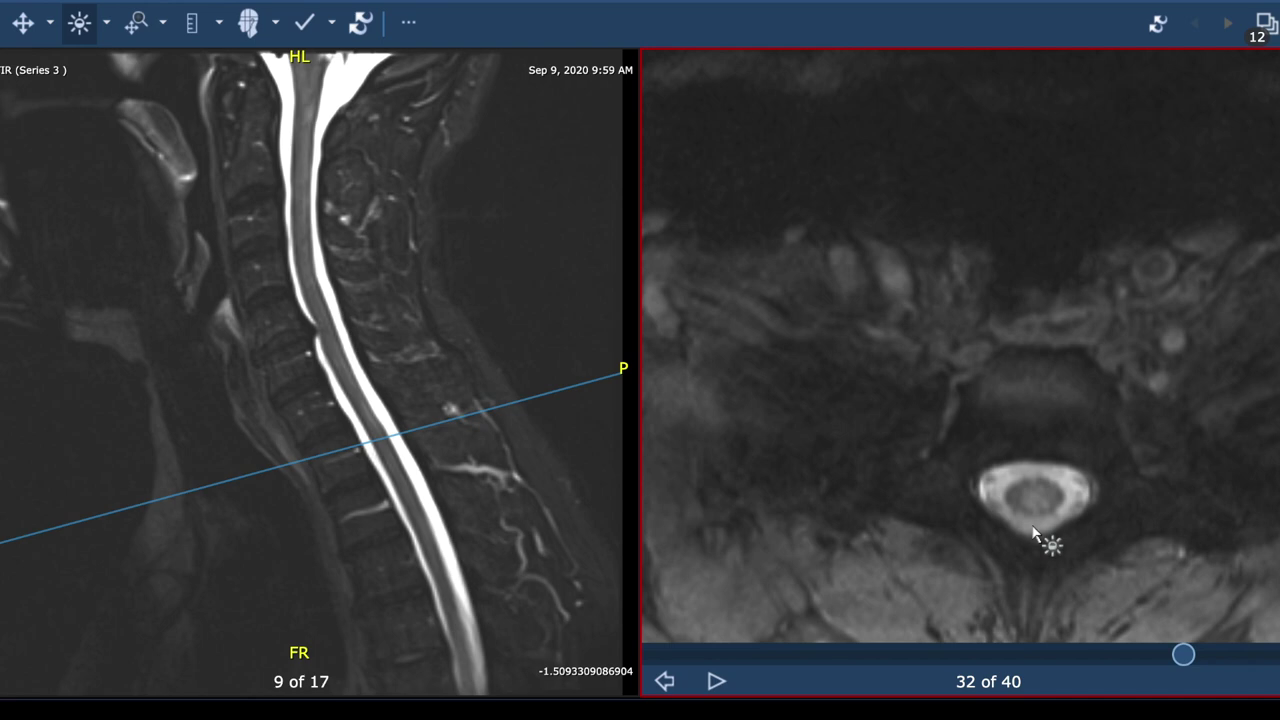
pyautogui.scroll(-3, 1043, 537)
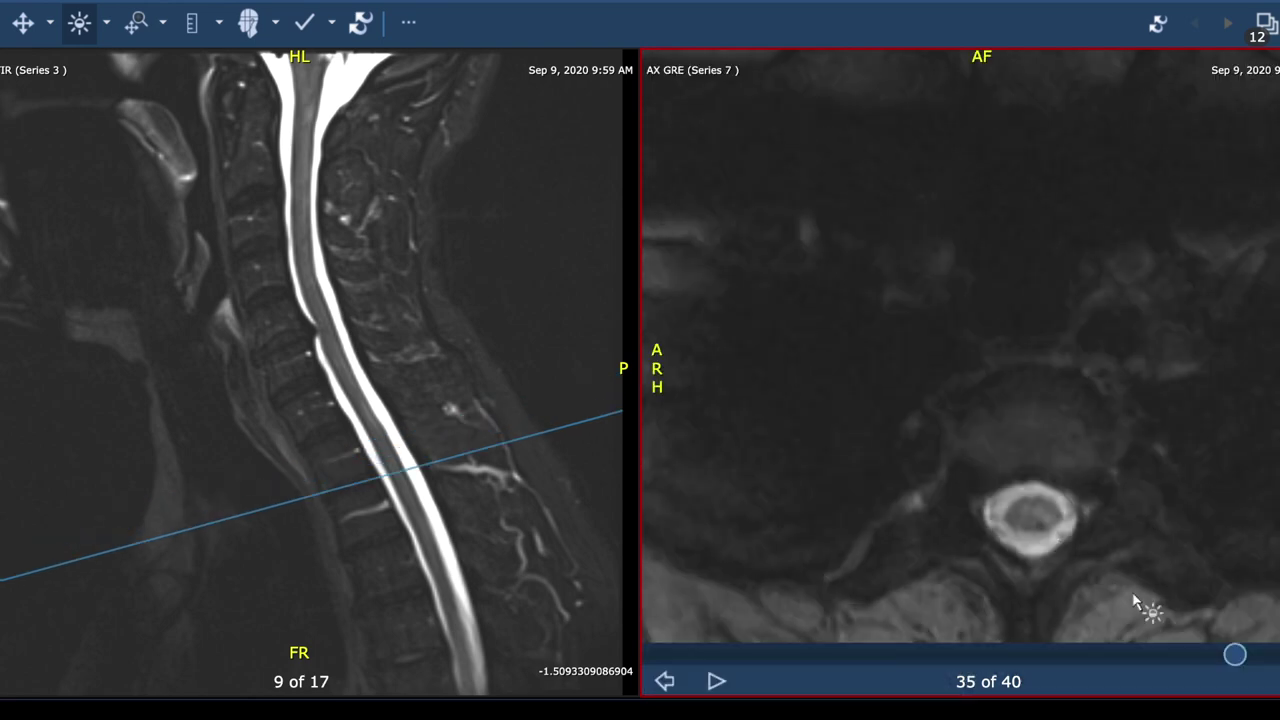
pyautogui.scroll(-4, 1078, 528)
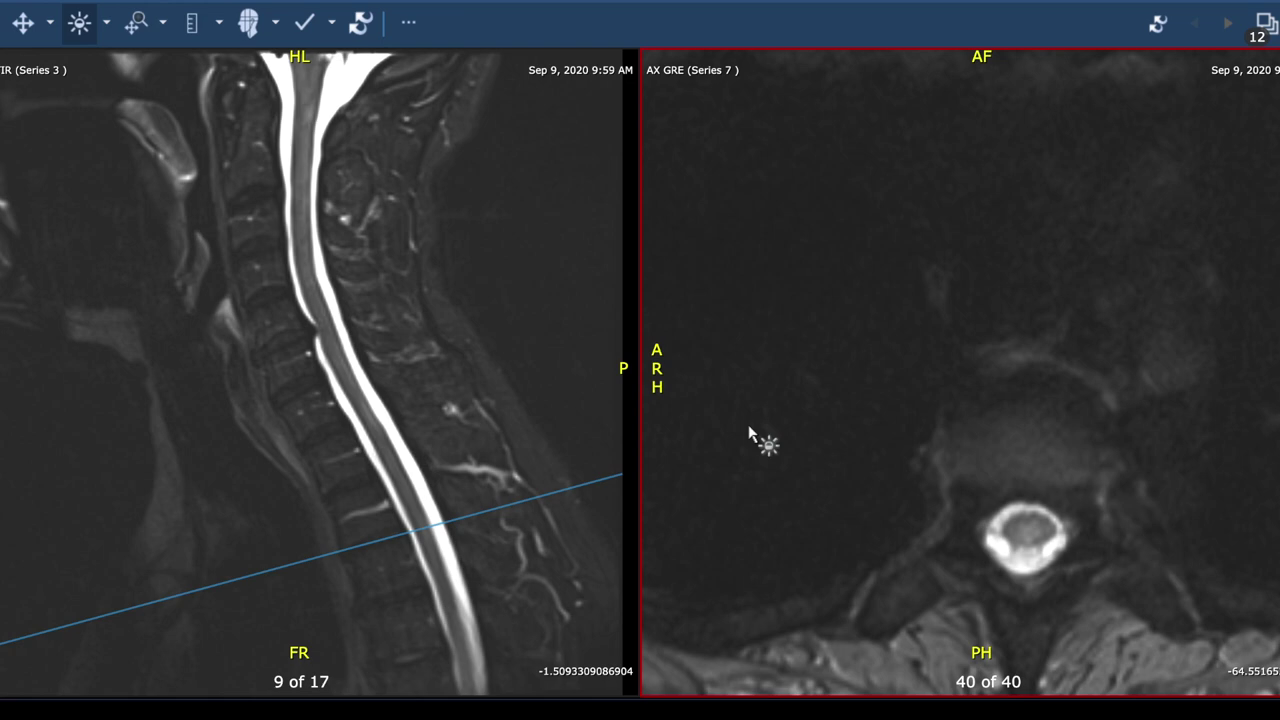
pyautogui.moveTo(605, 366)
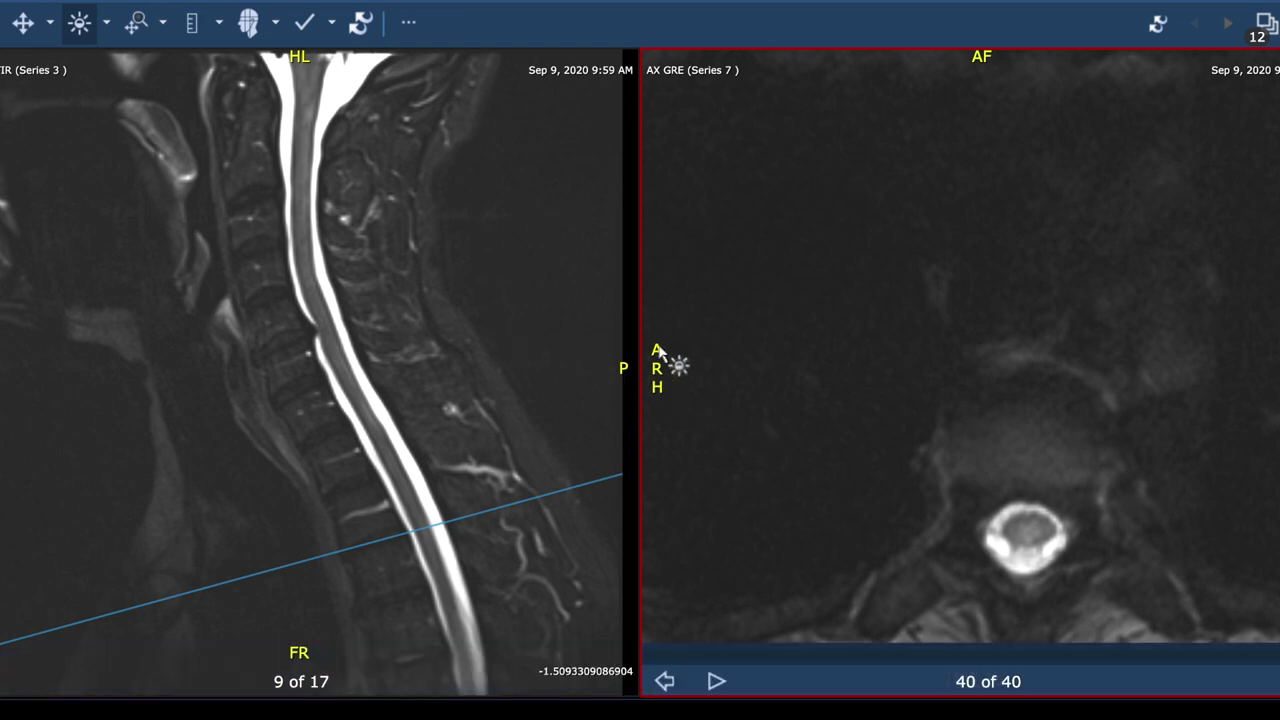
pyautogui.click(407, 22)
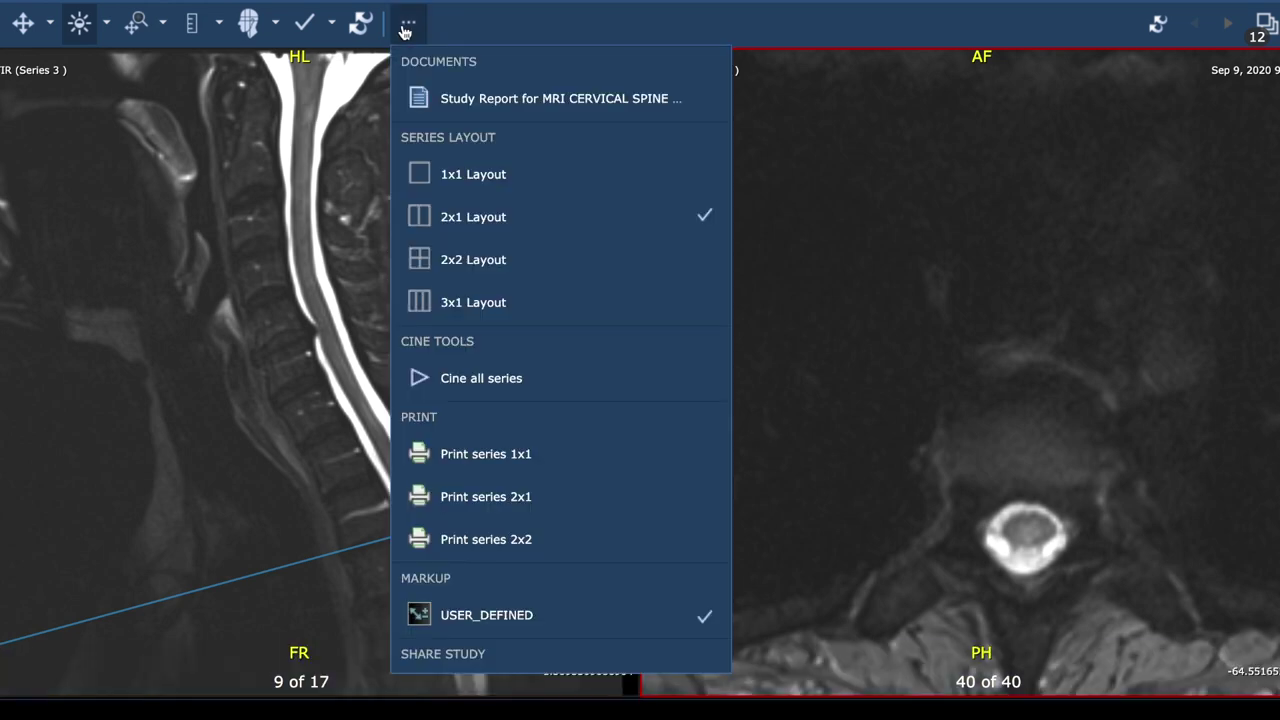
# Step: Load GAD sagittal T1 (Series 8) left and GAD axial T1 (Series 9) right
pyautogui.click(566, 17)
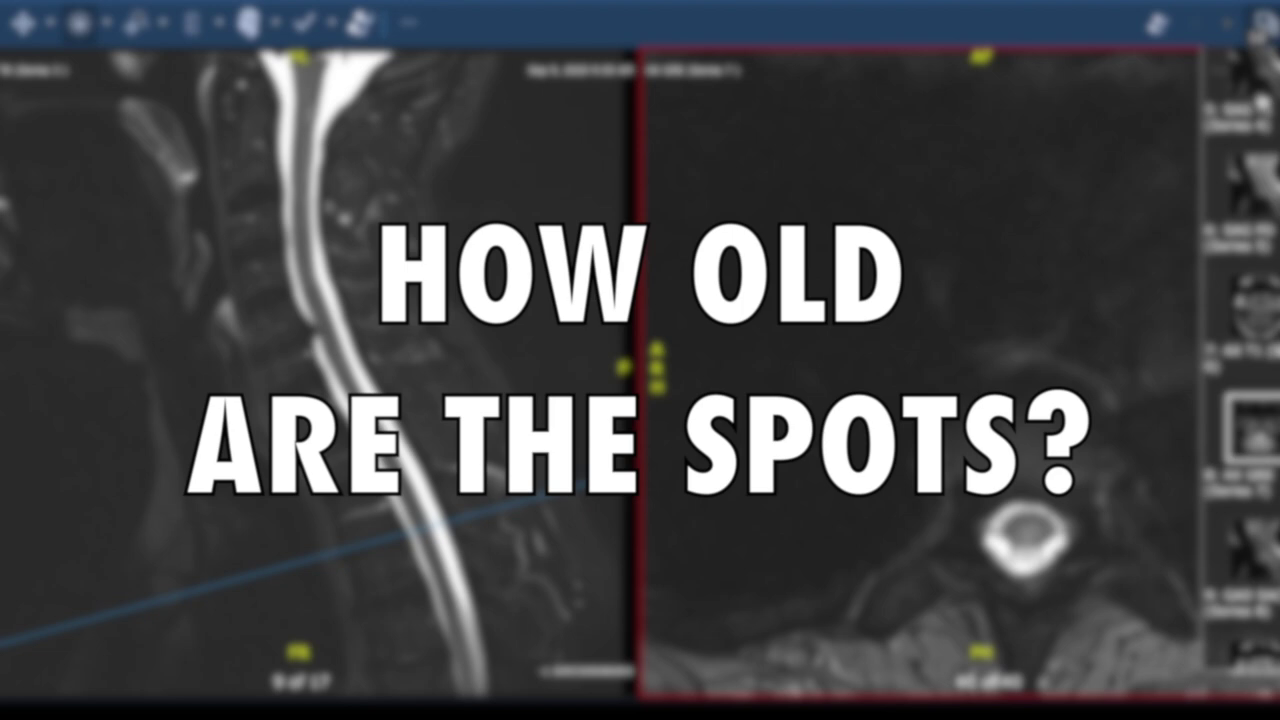
pyautogui.scroll(5, 1270, 190)
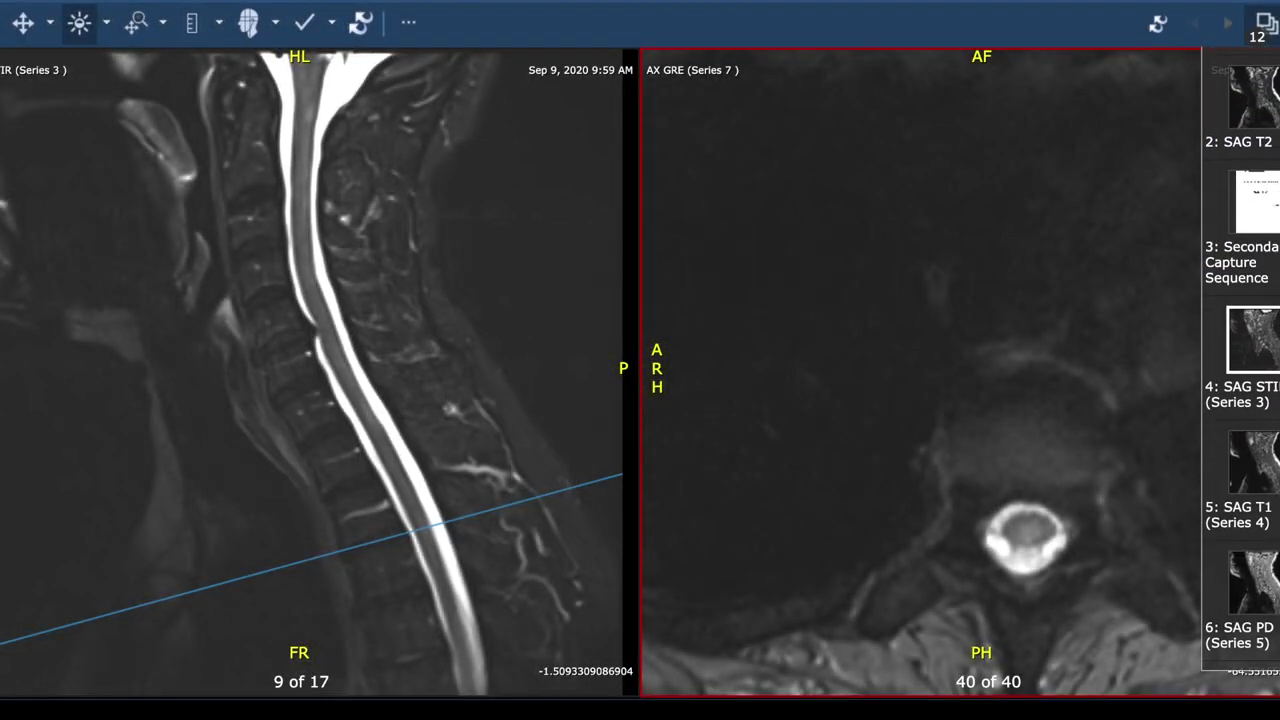
pyautogui.scroll(2, 1271, 490)
pyautogui.scroll(-3, 1263, 415)
pyautogui.scroll(-6, 1256, 382)
pyautogui.moveTo(1260, 214); pyautogui.dragTo(220, 250)
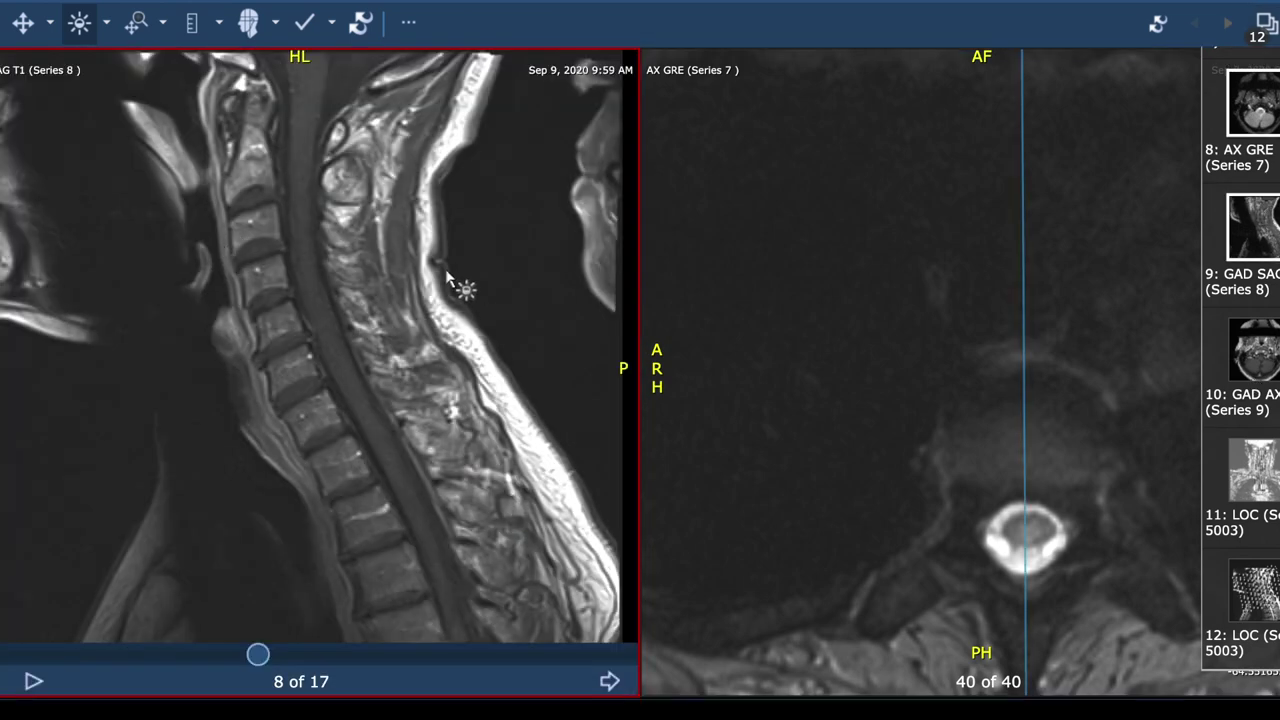
pyautogui.moveTo(1262, 356); pyautogui.dragTo(960, 340)
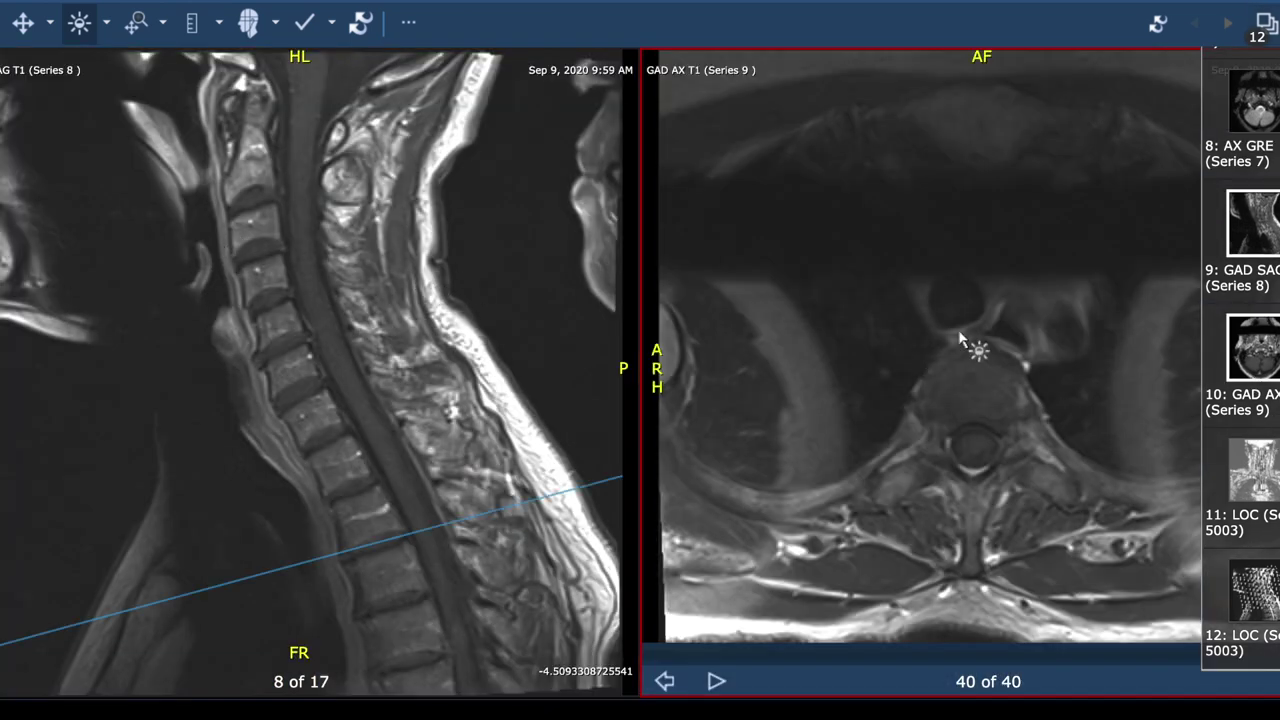
# Step: Hide the thumbnails and scroll the gadolinium axial T1 from slice 40 up to slice 1
pyautogui.click(1265, 28)
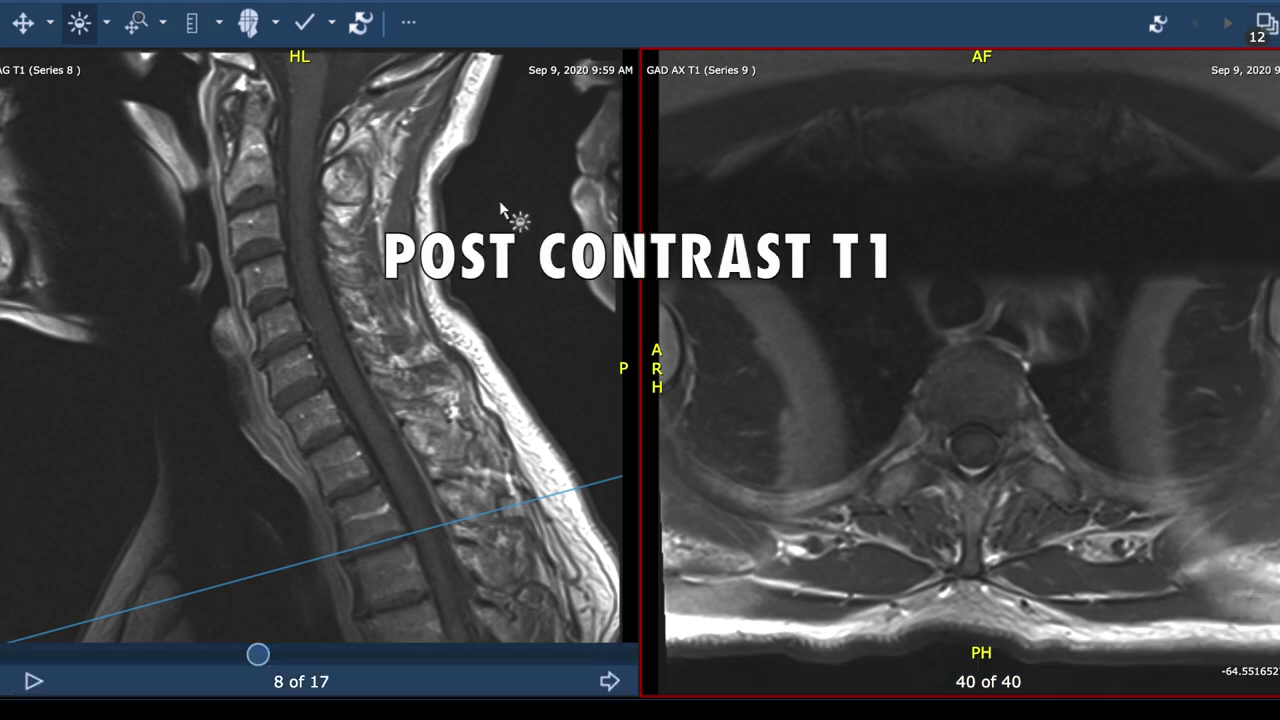
pyautogui.scroll(5, 806, 278)
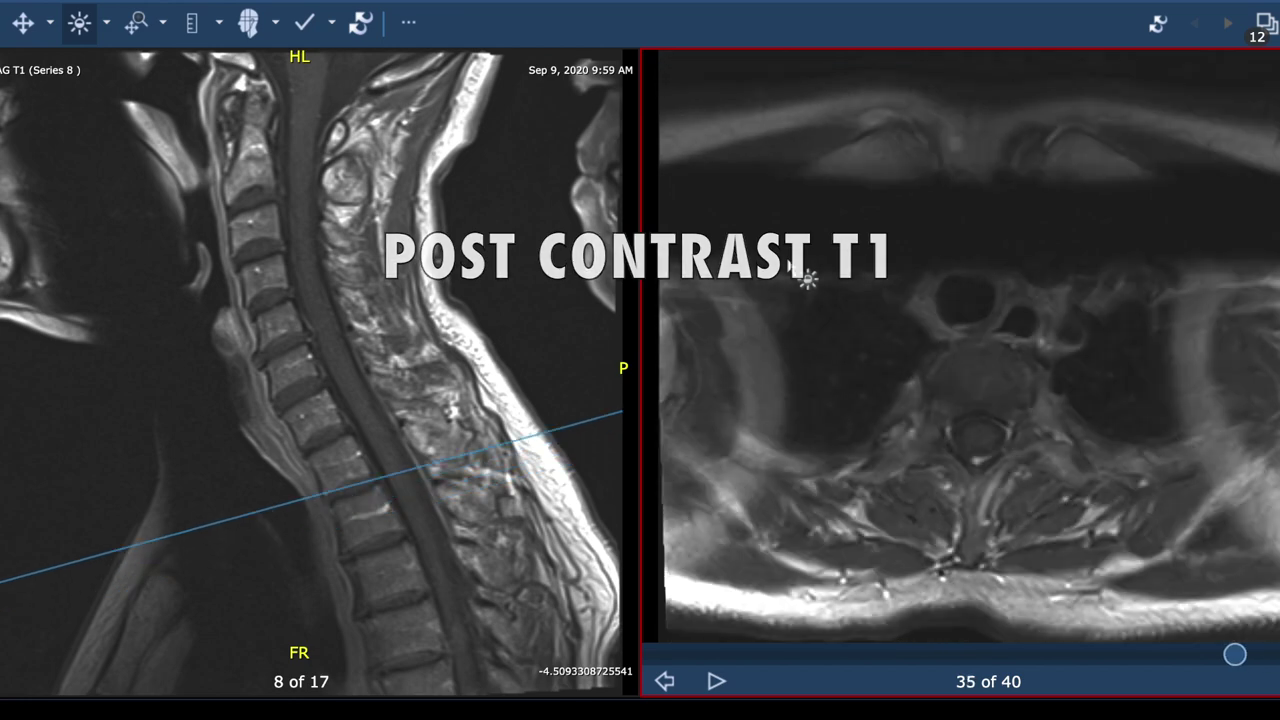
pyautogui.scroll(12, 789, 264)
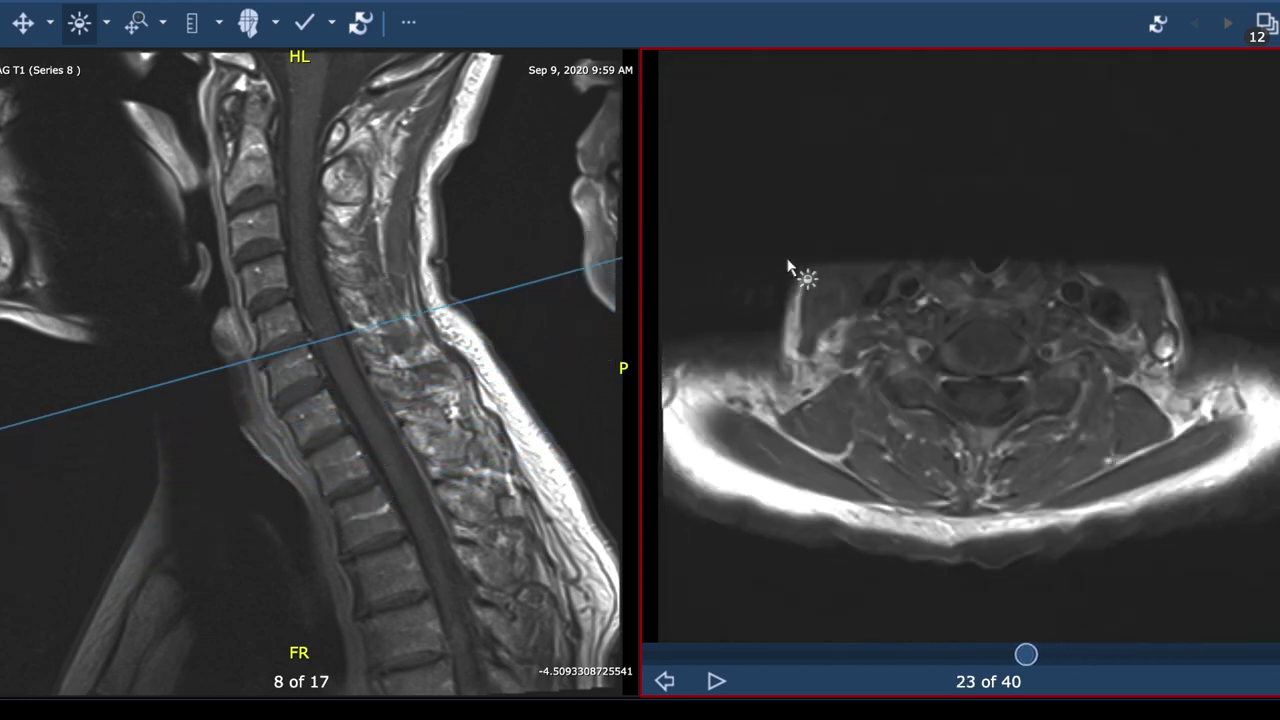
pyautogui.scroll(11, 789, 268)
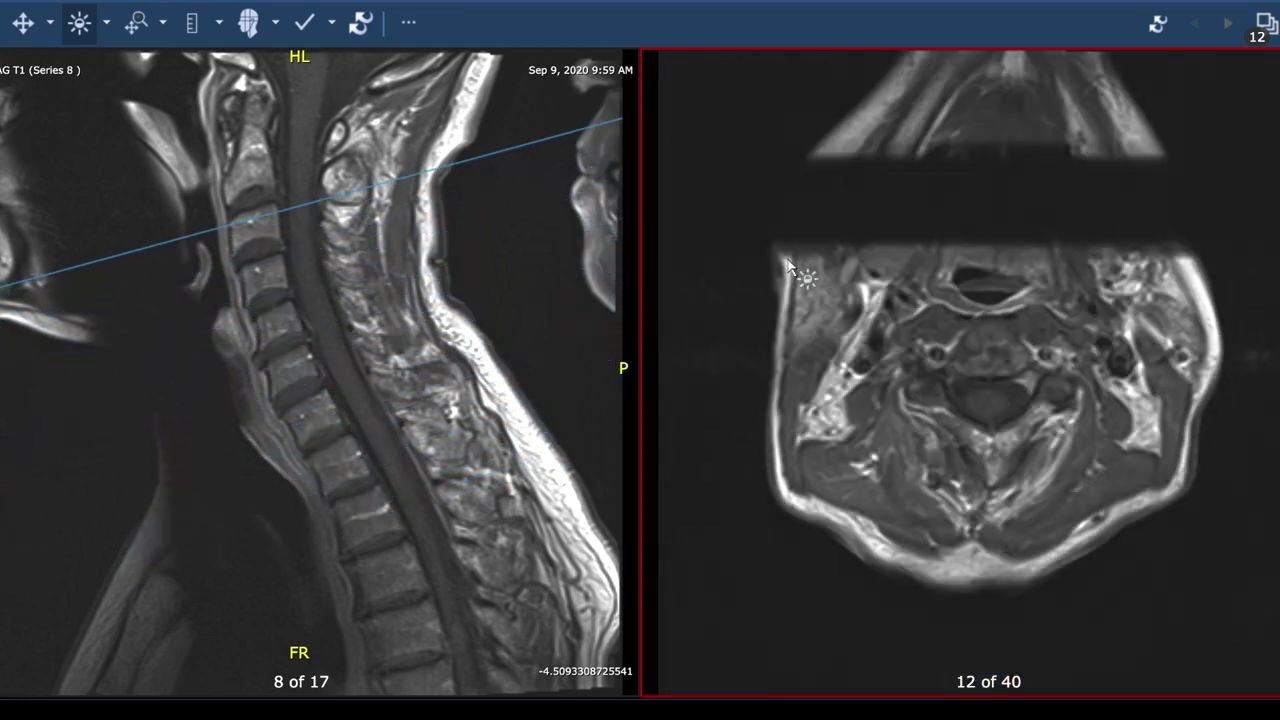
pyautogui.scroll(9, 789, 266)
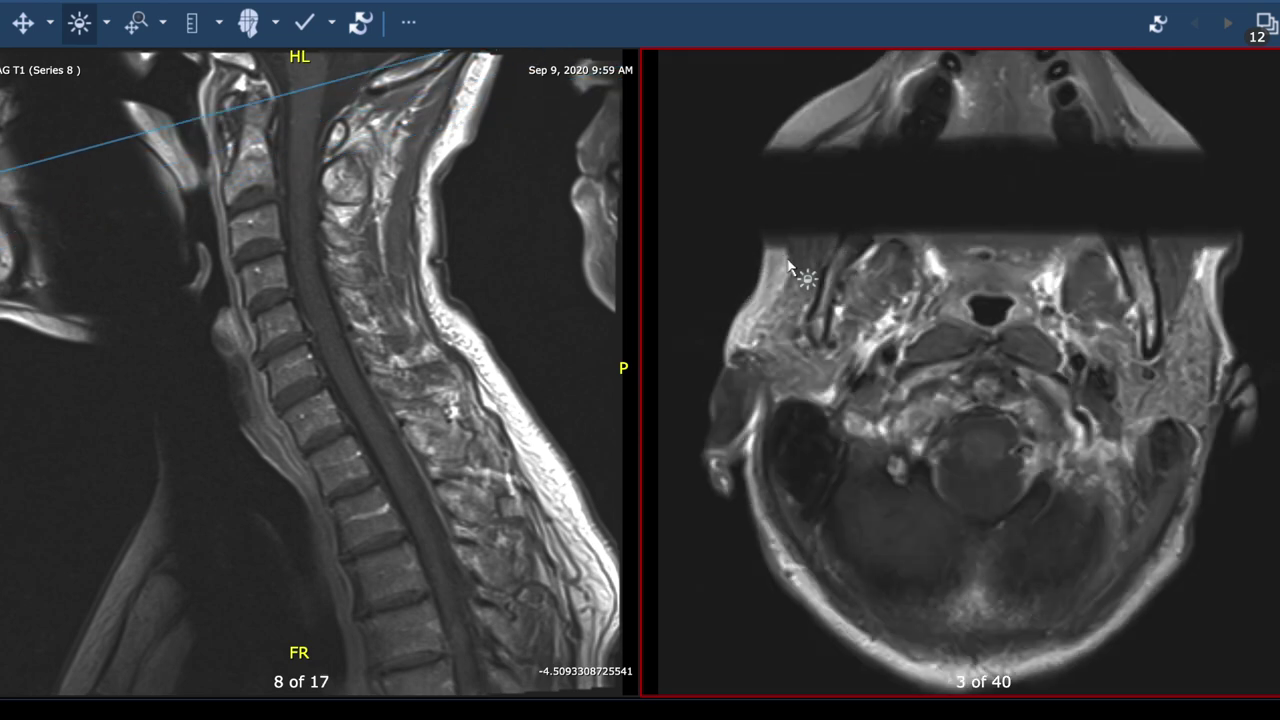
pyautogui.scroll(2, 789, 266)
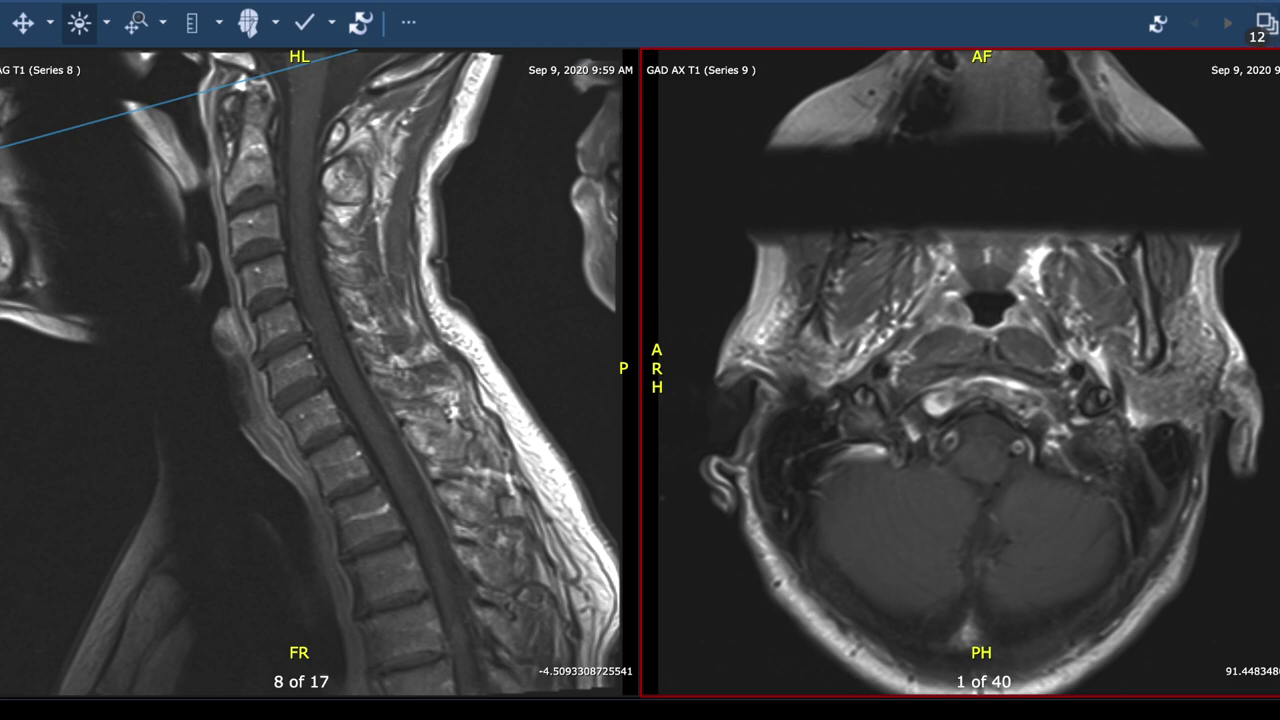
pyautogui.click(1266, 36)
# Step: Add the older comparison study in a 2x1 compare layout, with the current study at 1x1
pyautogui.moveTo(1262, 28)
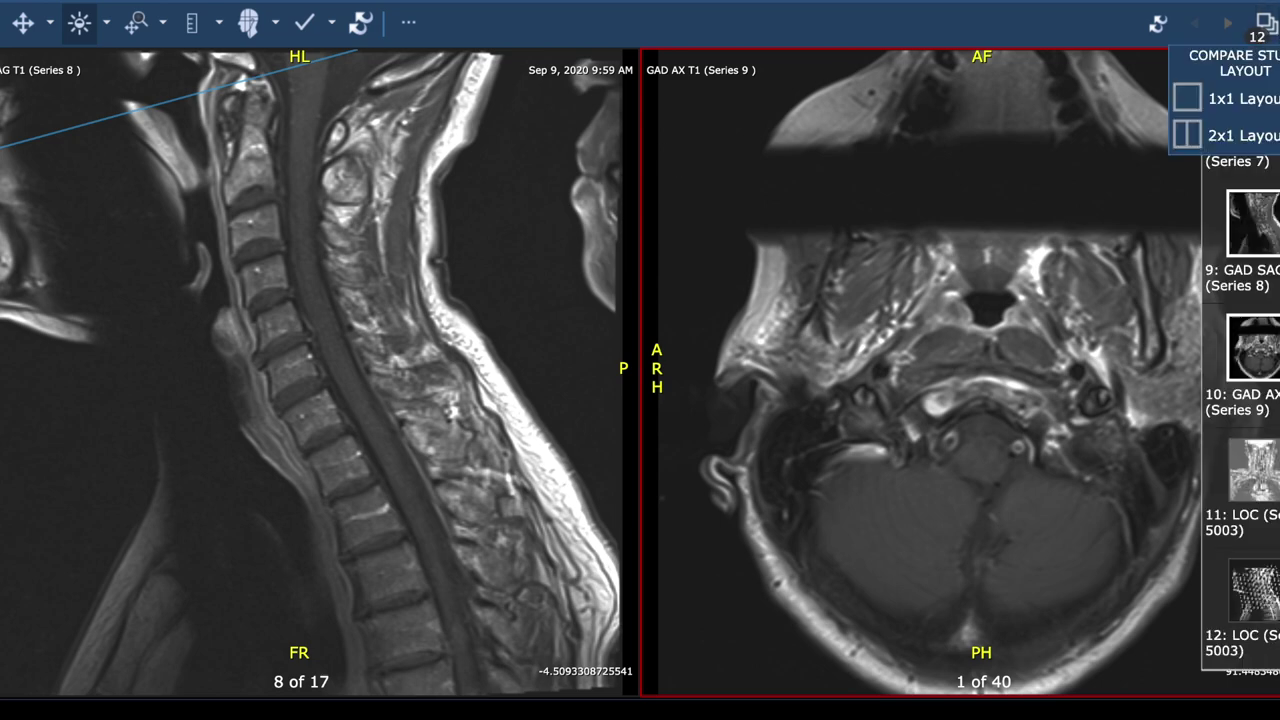
pyautogui.click(1200, 130)
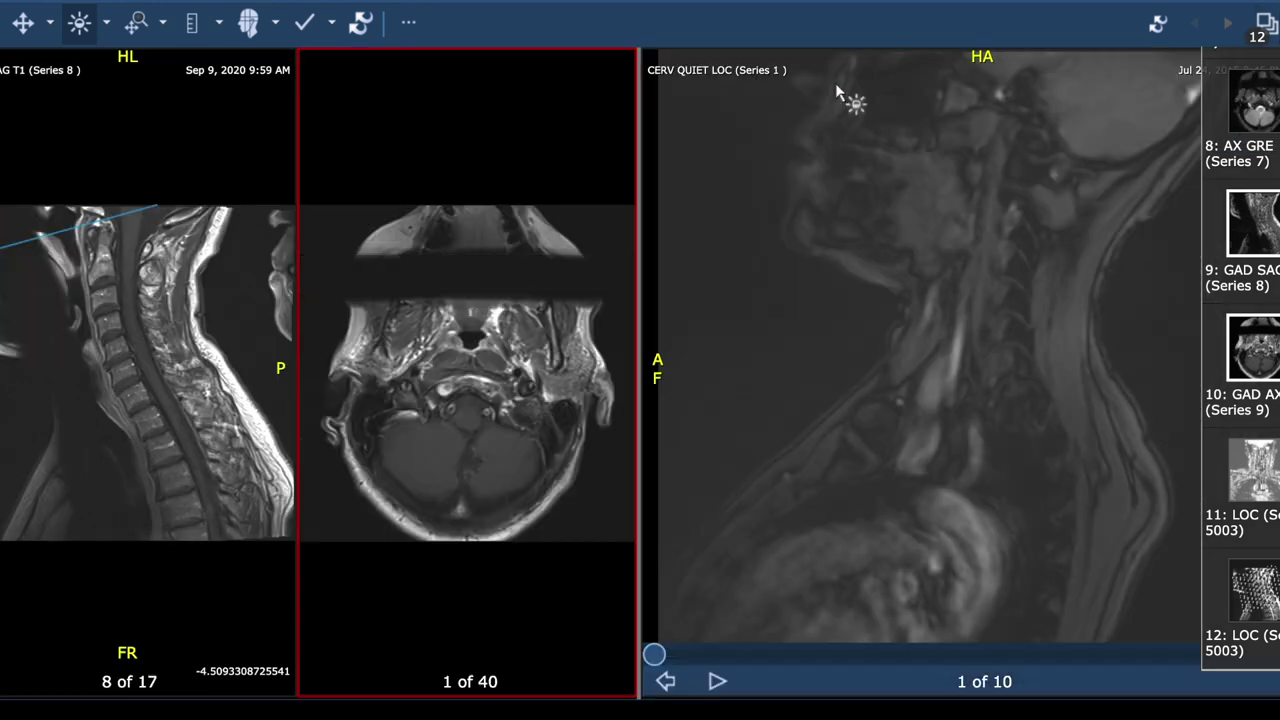
pyautogui.click(408, 22)
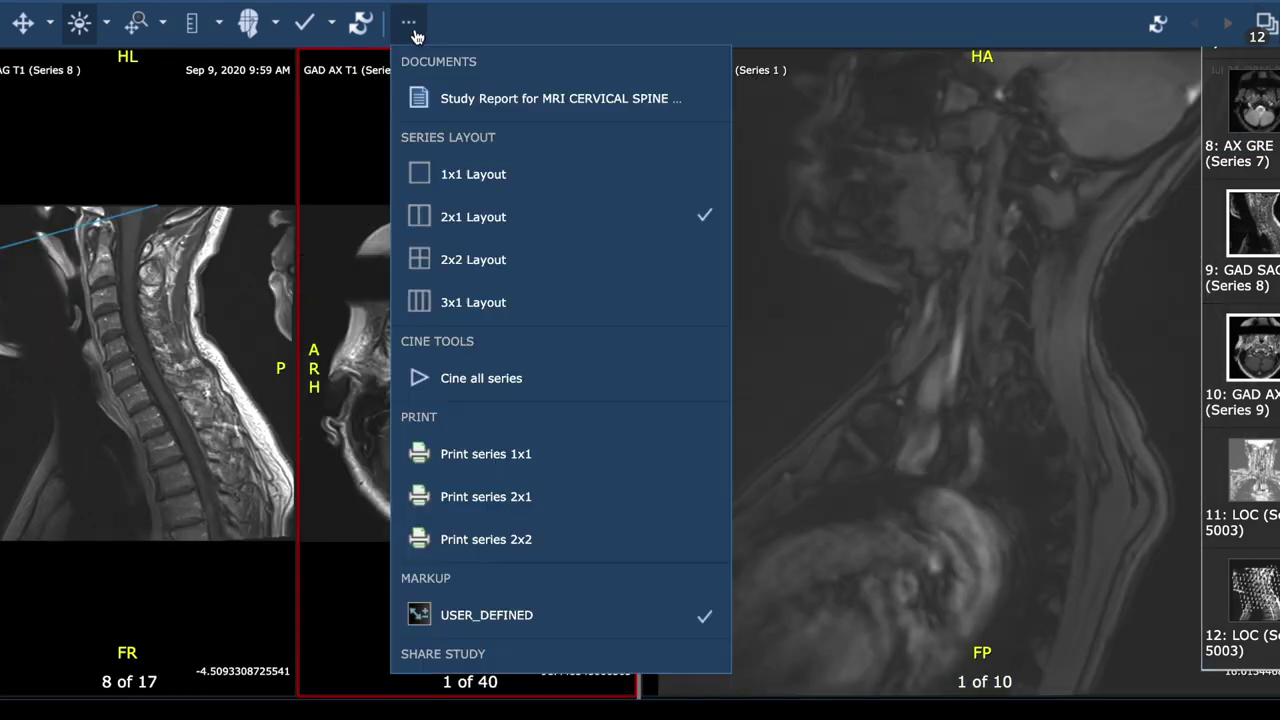
pyautogui.click(452, 180)
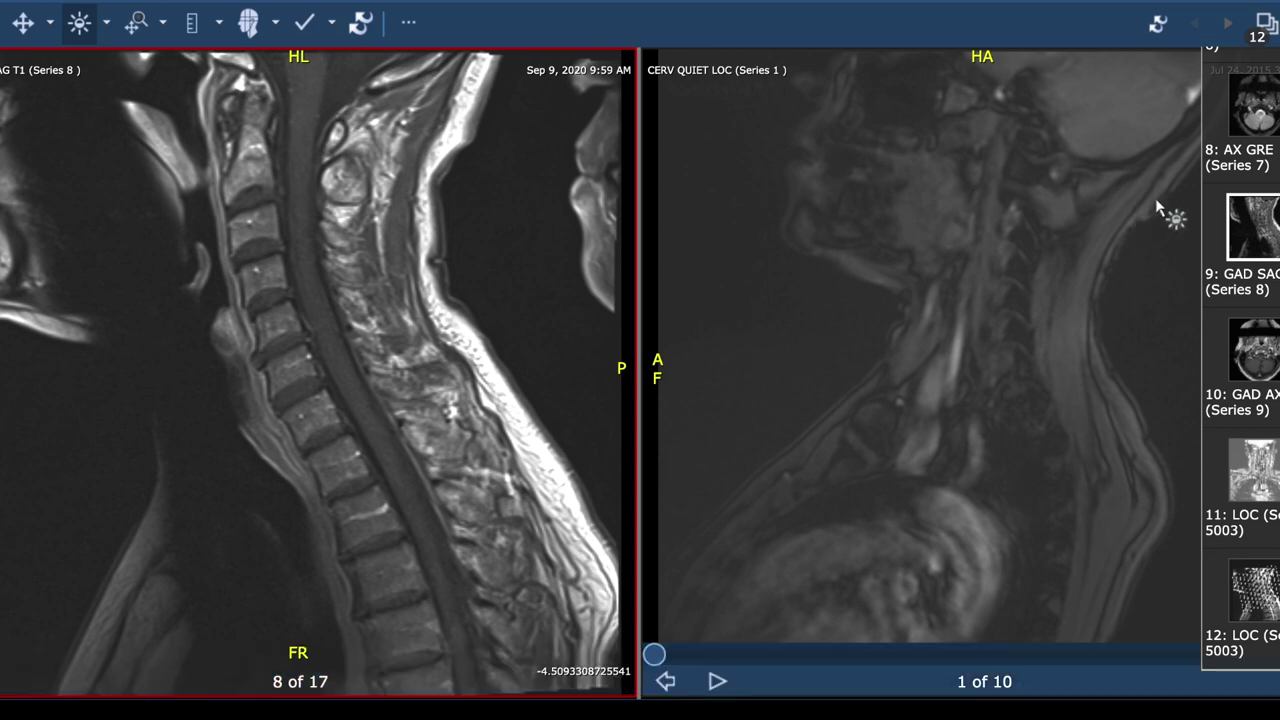
pyautogui.scroll(10, 1258, 216)
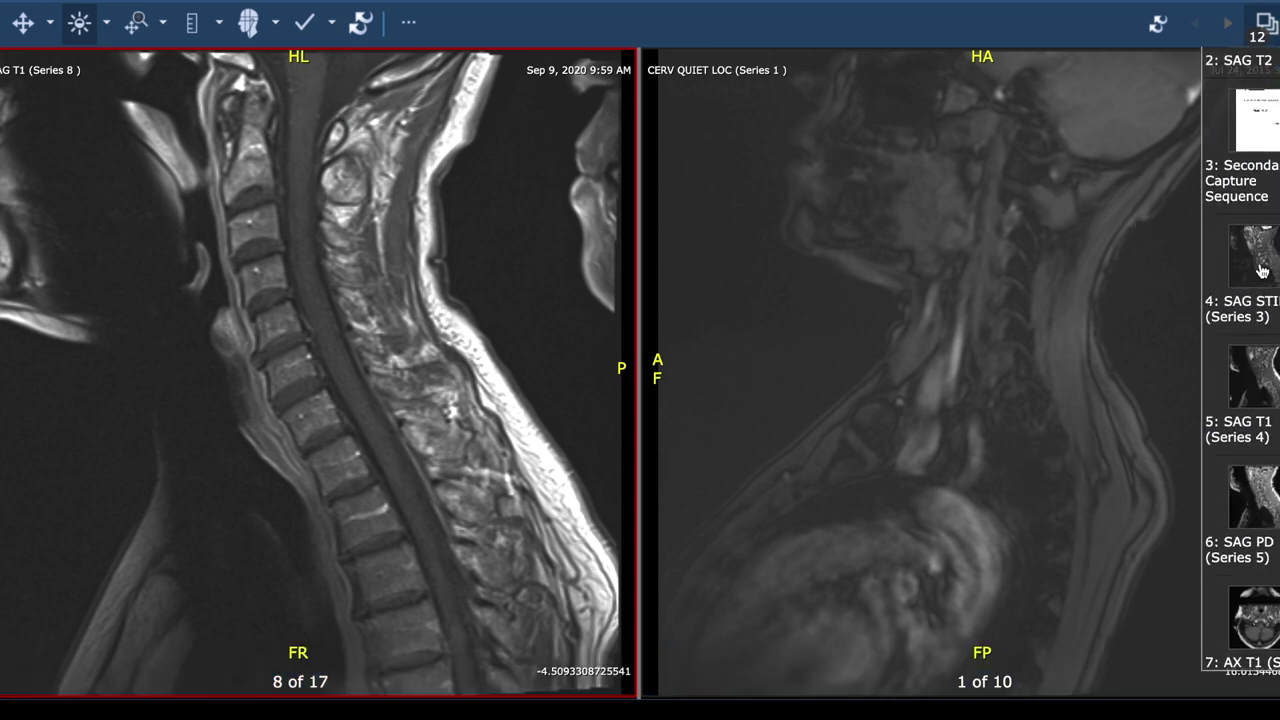
# Step: Show SAG STIR (Series 3) on the left and activate the Jul 24, 2015 study
pyautogui.click(1261, 270)
pyautogui.click(957, 229)
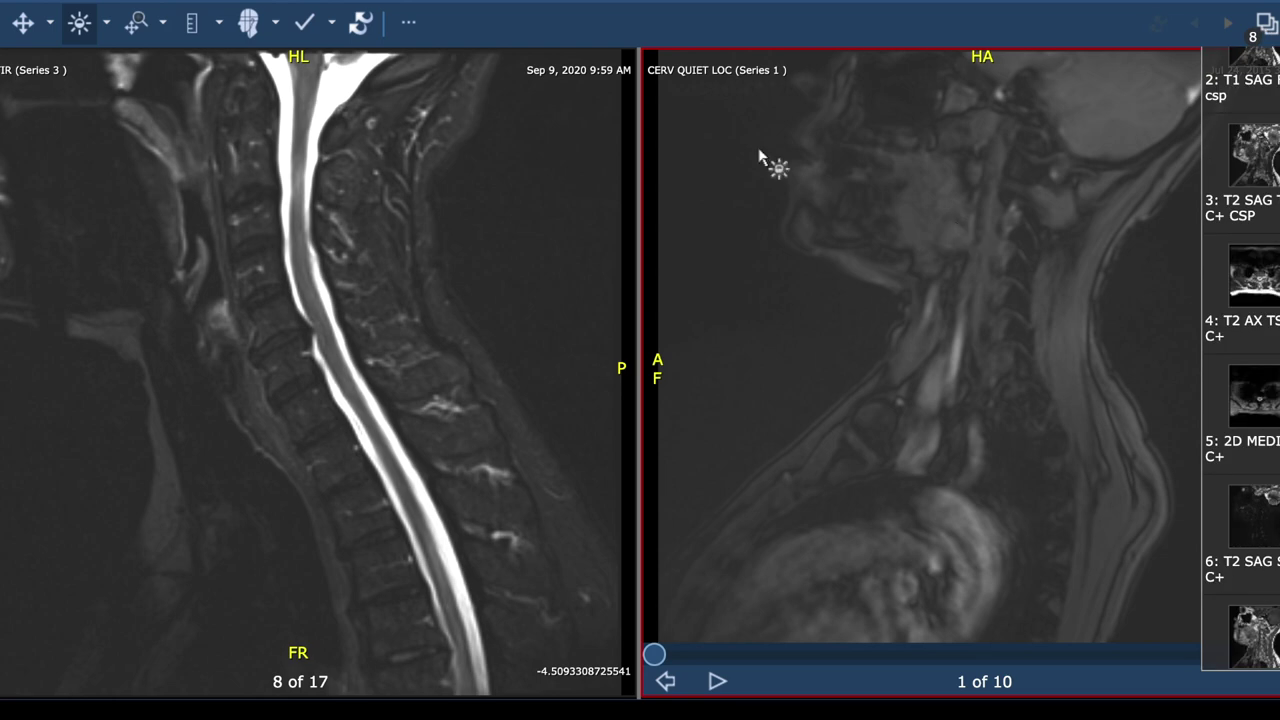
pyautogui.moveTo(1, 95)
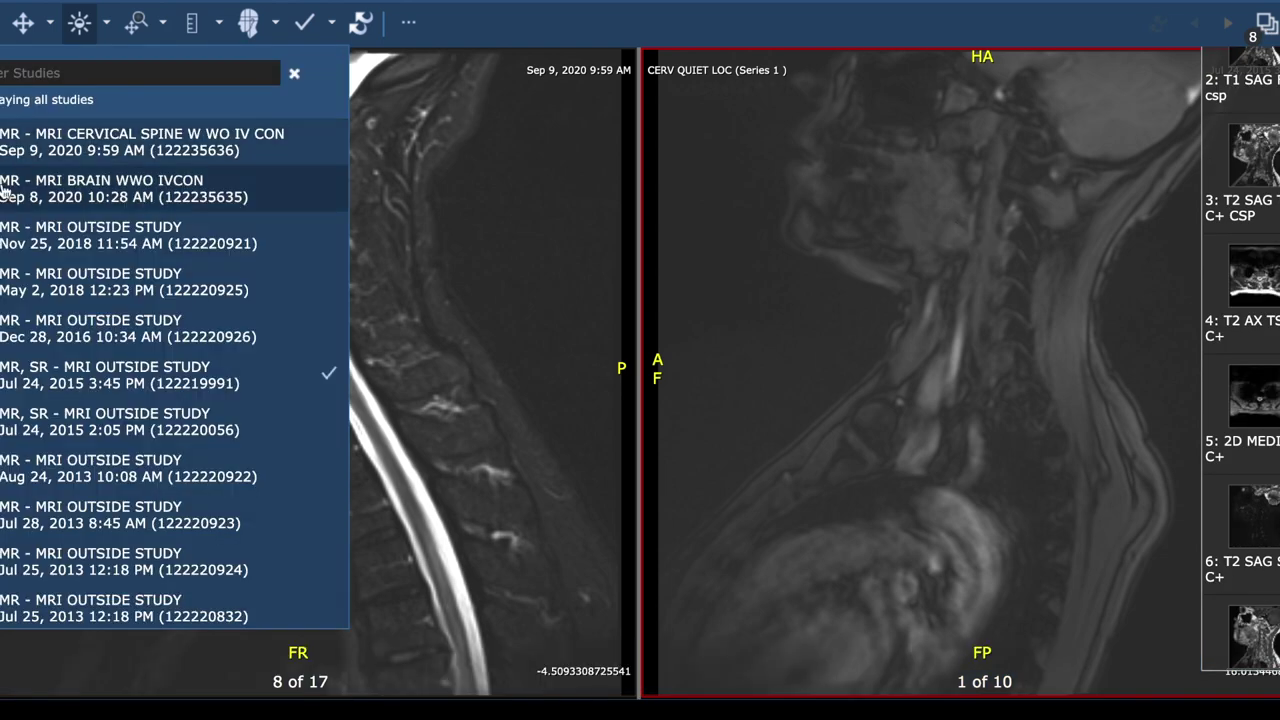
pyautogui.click(40, 388)
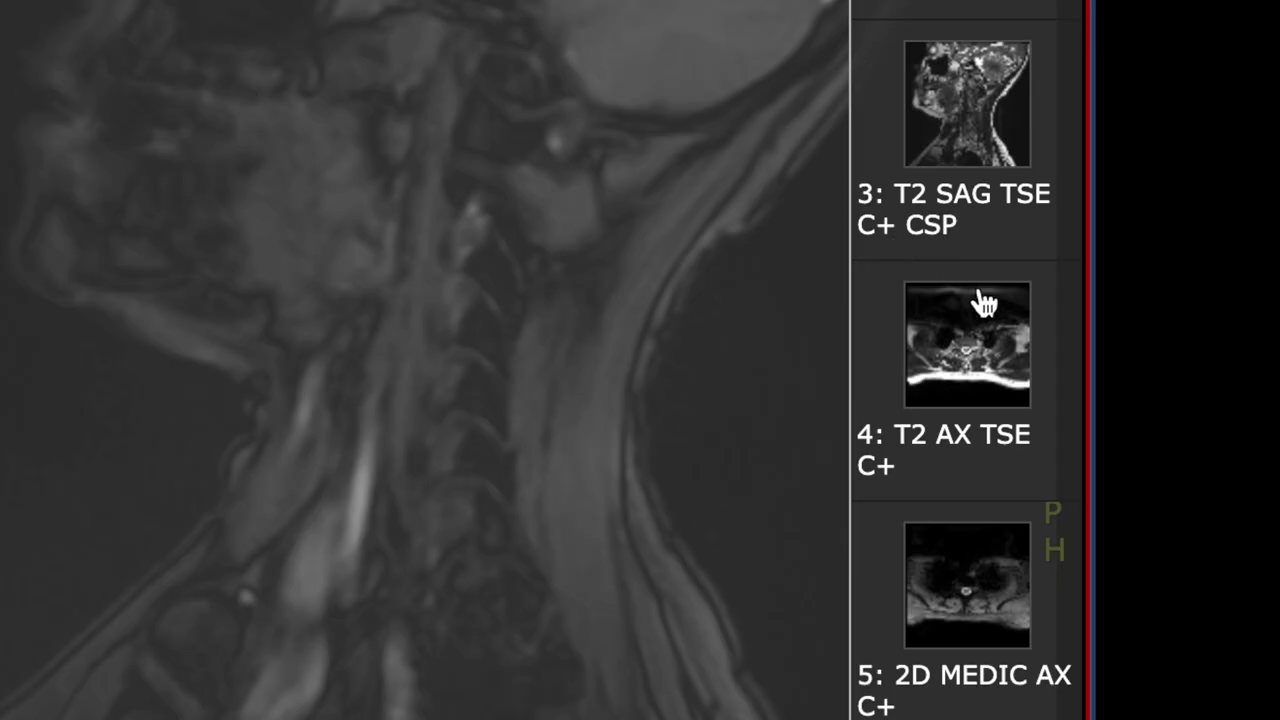
# Step: Load the 2015 T2 SAG STIR C+ (series 6) into the right pane and close the series list
pyautogui.scroll(3, 1266, 253)
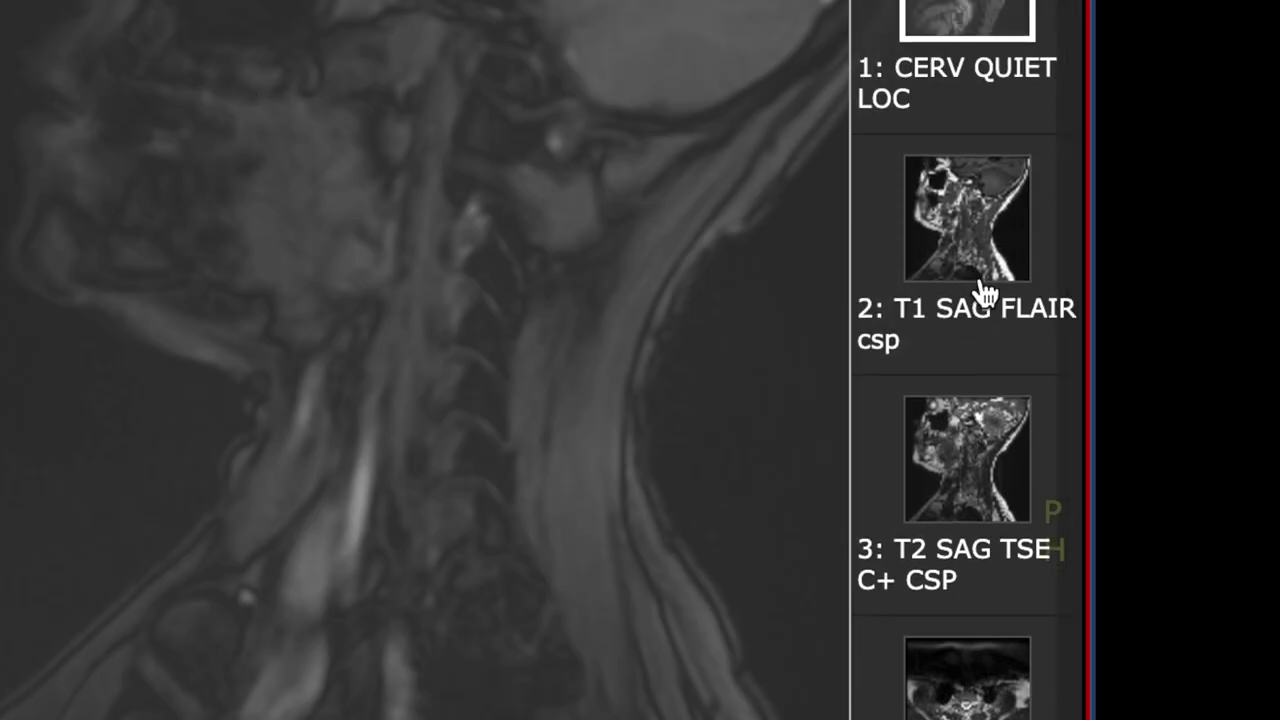
pyautogui.scroll(-3, 980, 288)
pyautogui.scroll(-1, 982, 295)
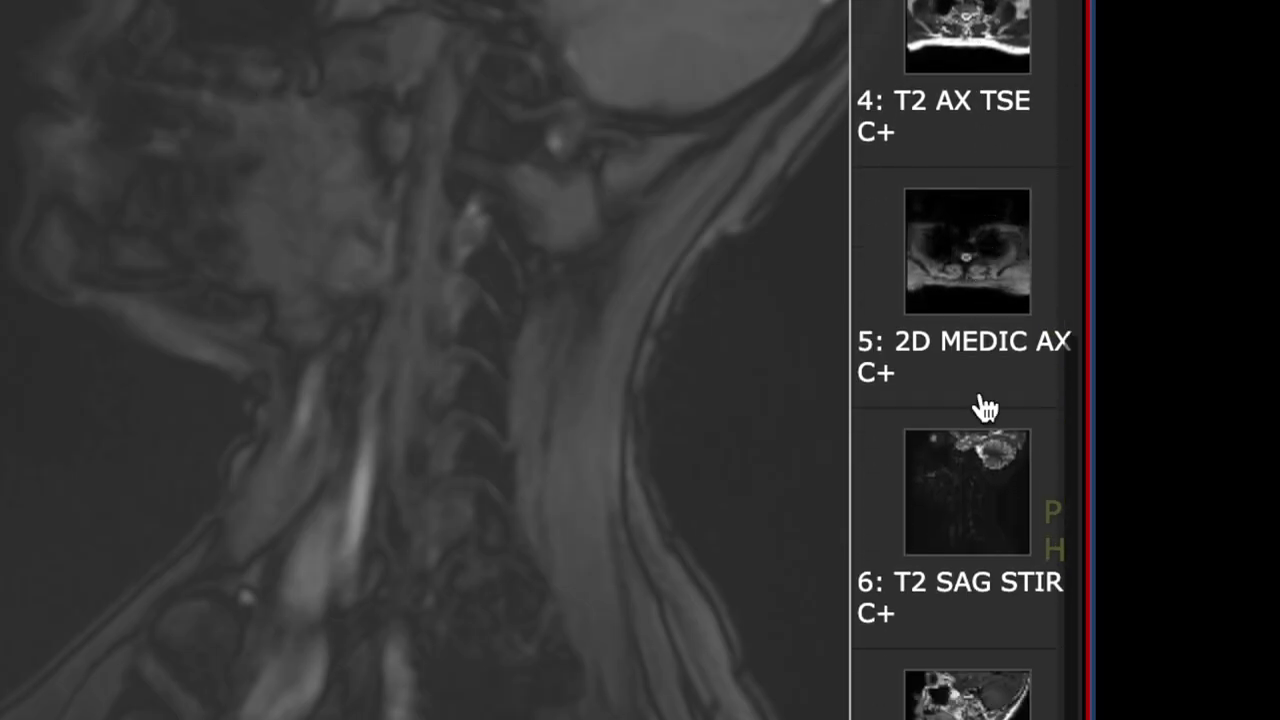
pyautogui.scroll(5, 978, 700)
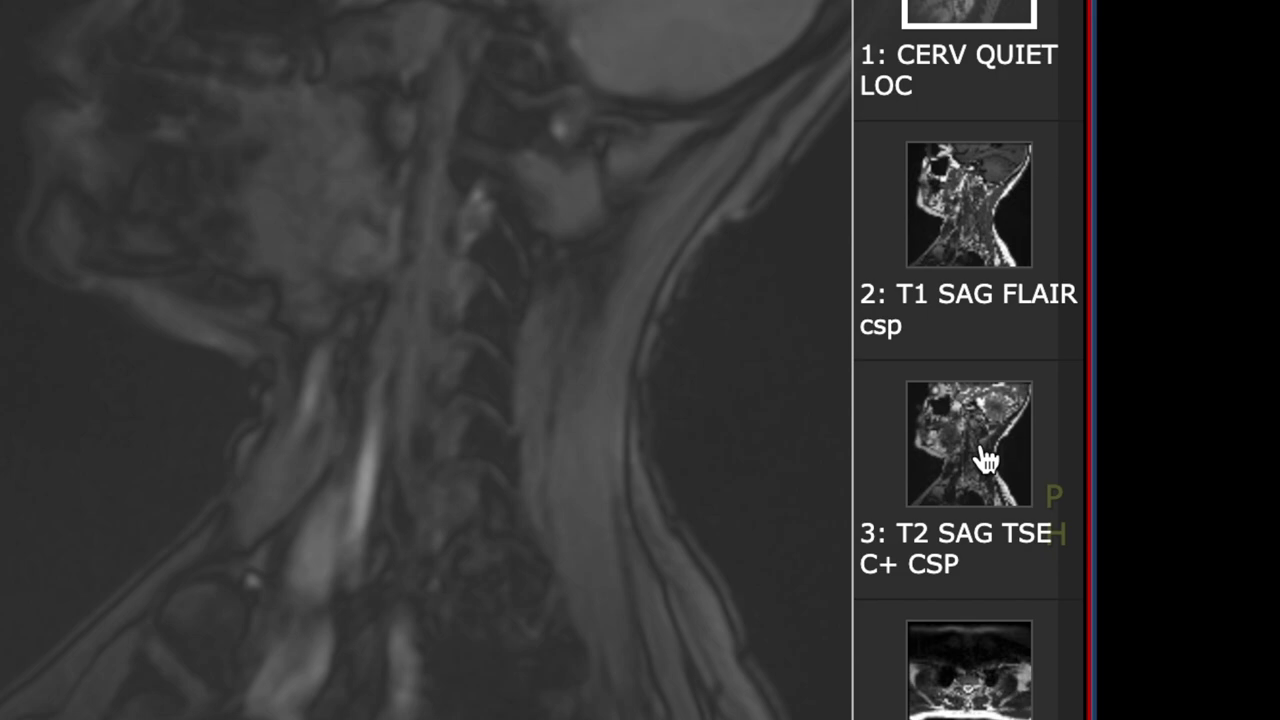
pyautogui.scroll(-5, 986, 455)
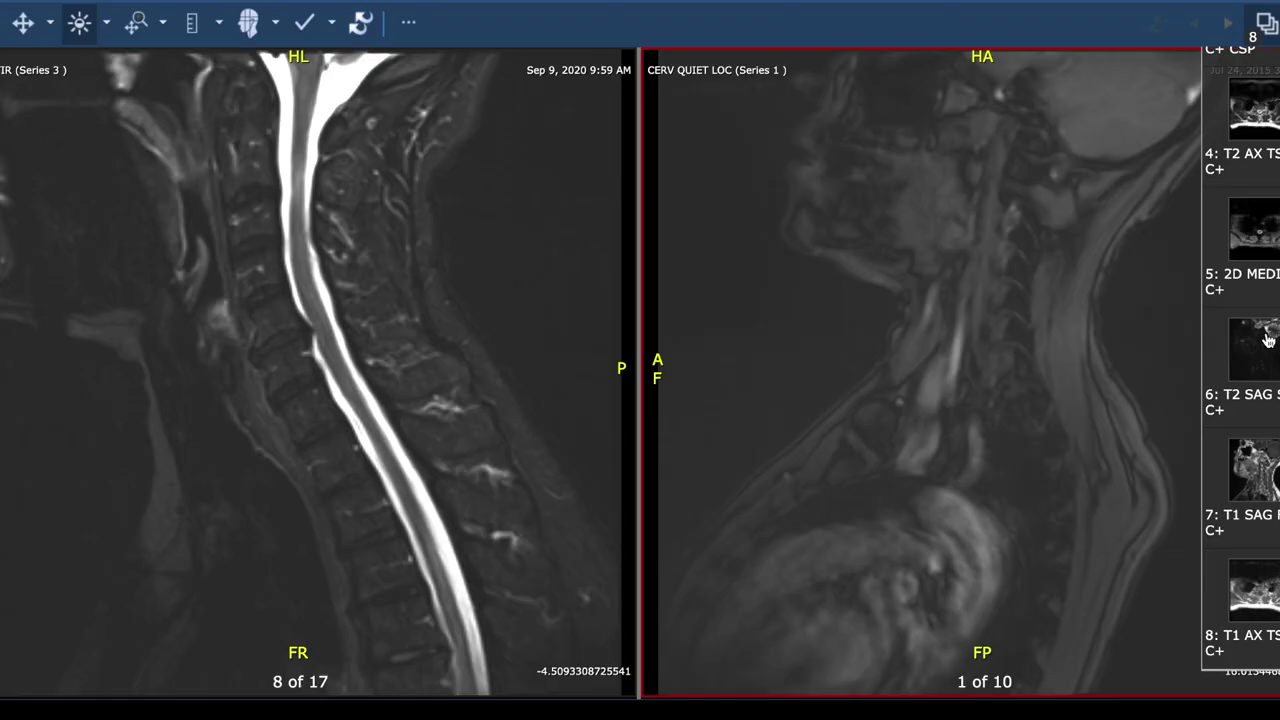
pyautogui.moveTo(1257, 331); pyautogui.dragTo(988, 278)
pyautogui.click(1262, 30)
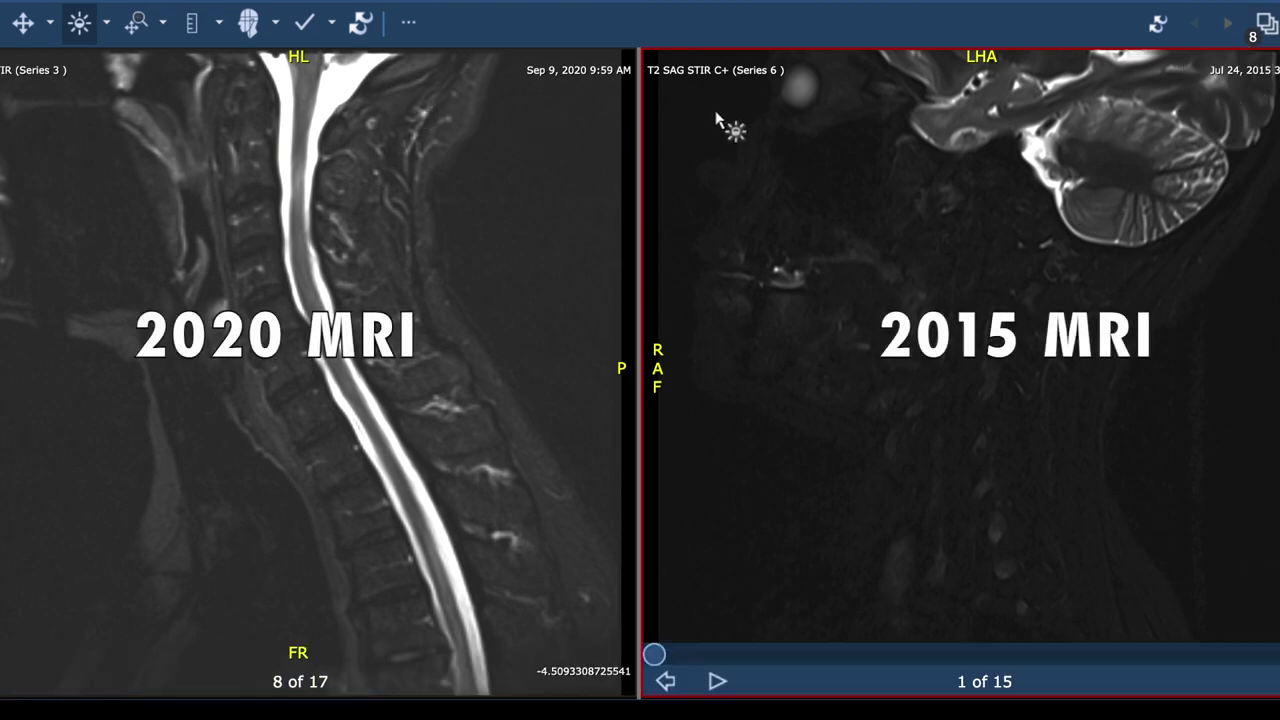
# Step: Scroll the 2015 T2 SAG STIR C+ to slice 8 of 15
pyautogui.scroll(-5, 717, 120)
pyautogui.scroll(-2, 717, 120)
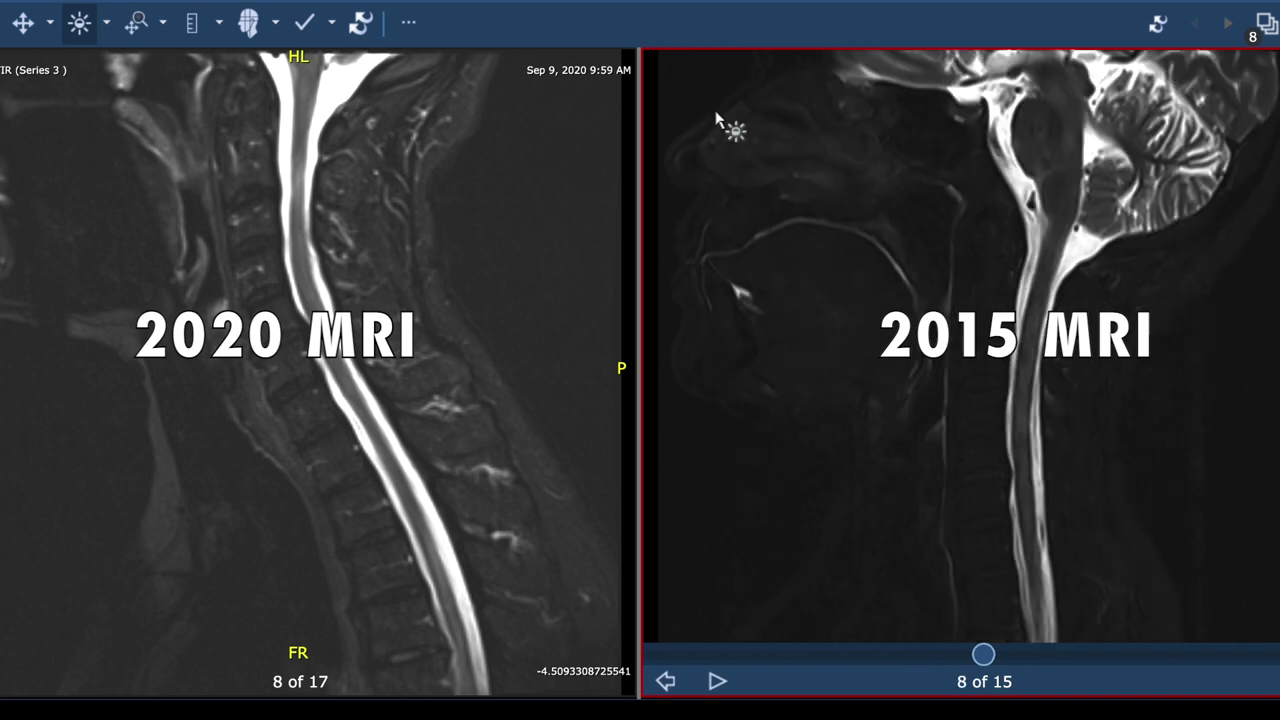
pyautogui.scroll(-1, 400, 200)
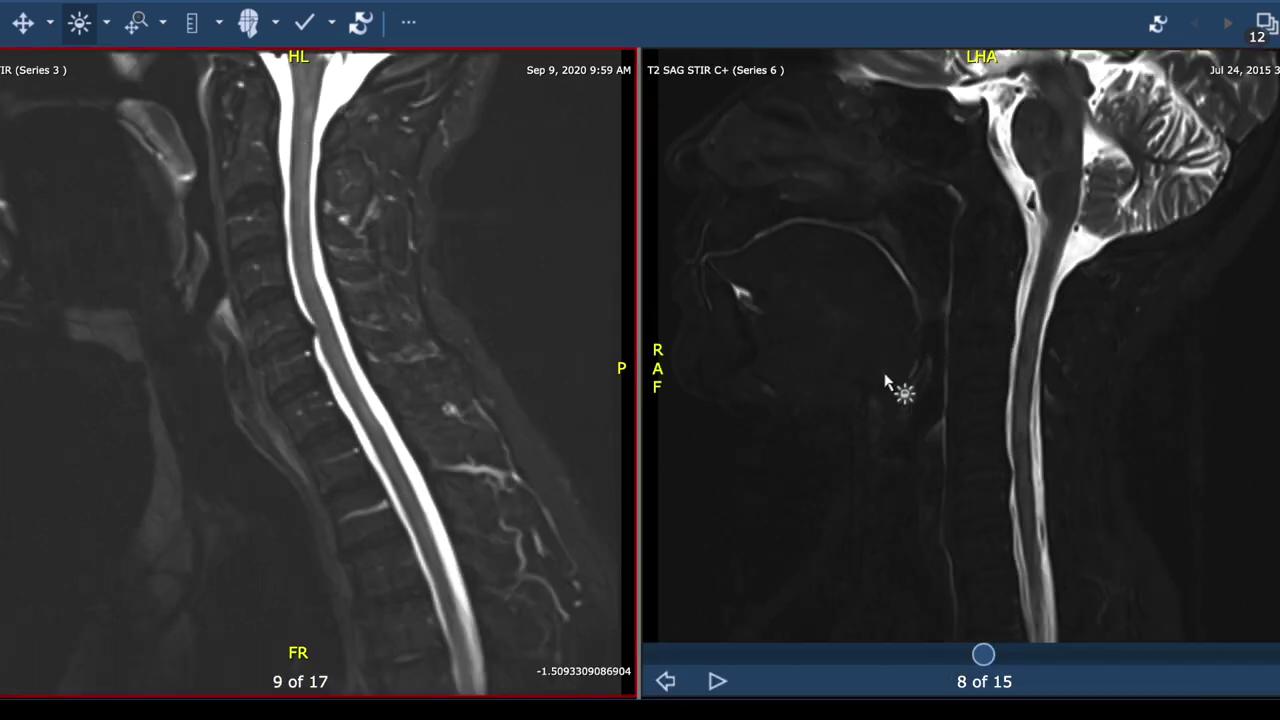
# Step: Set a 2x1 layout in both the left and right halves of the viewer
pyautogui.click(370, 20)
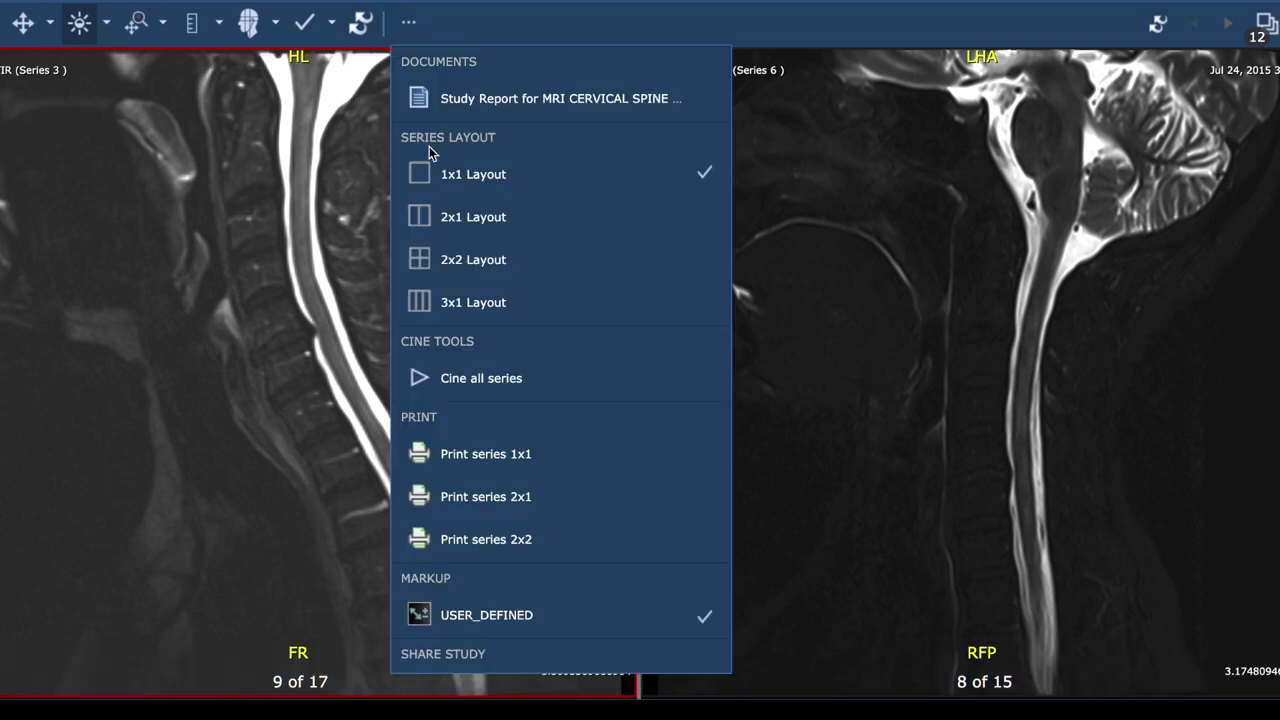
pyautogui.click(460, 206)
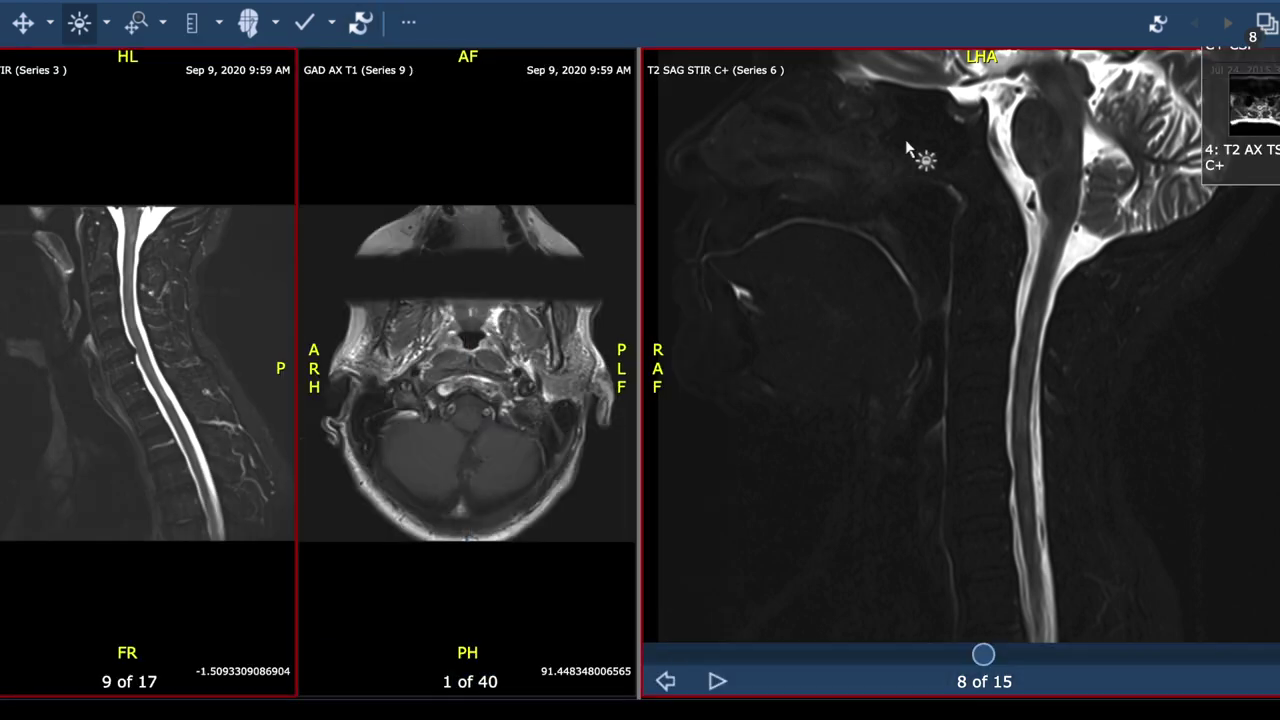
pyautogui.click(410, 22)
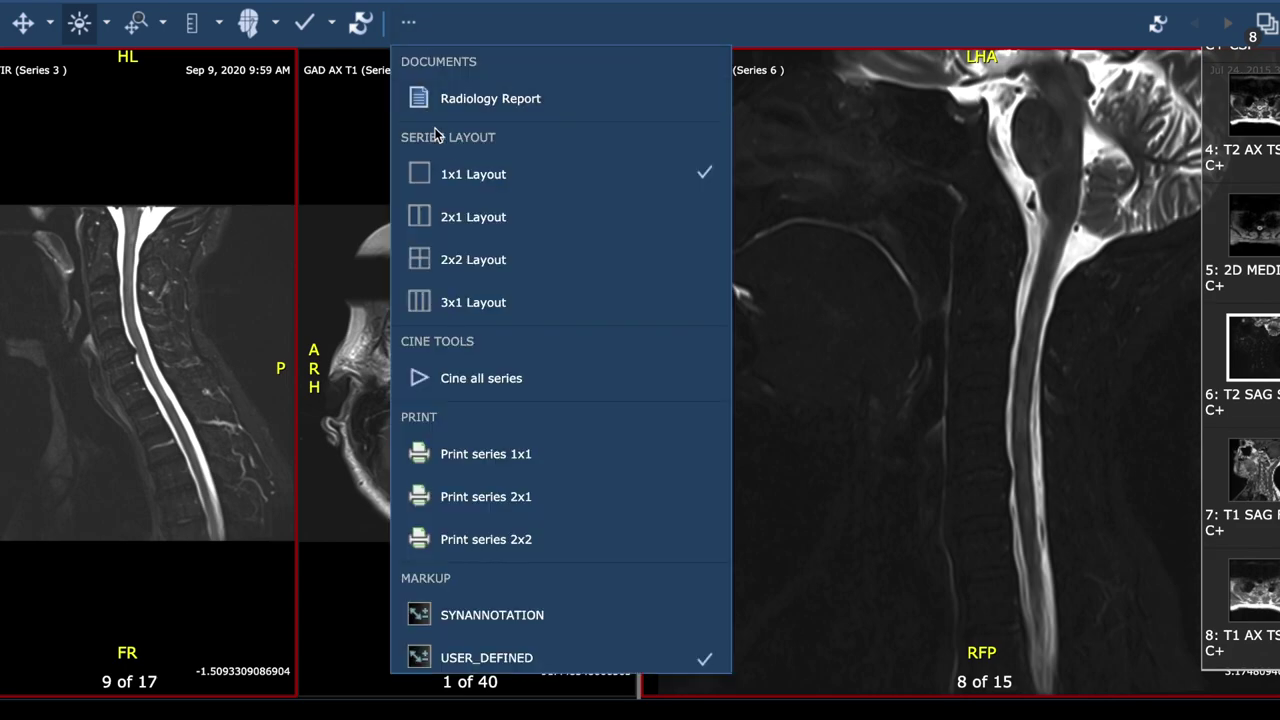
pyautogui.click(452, 208)
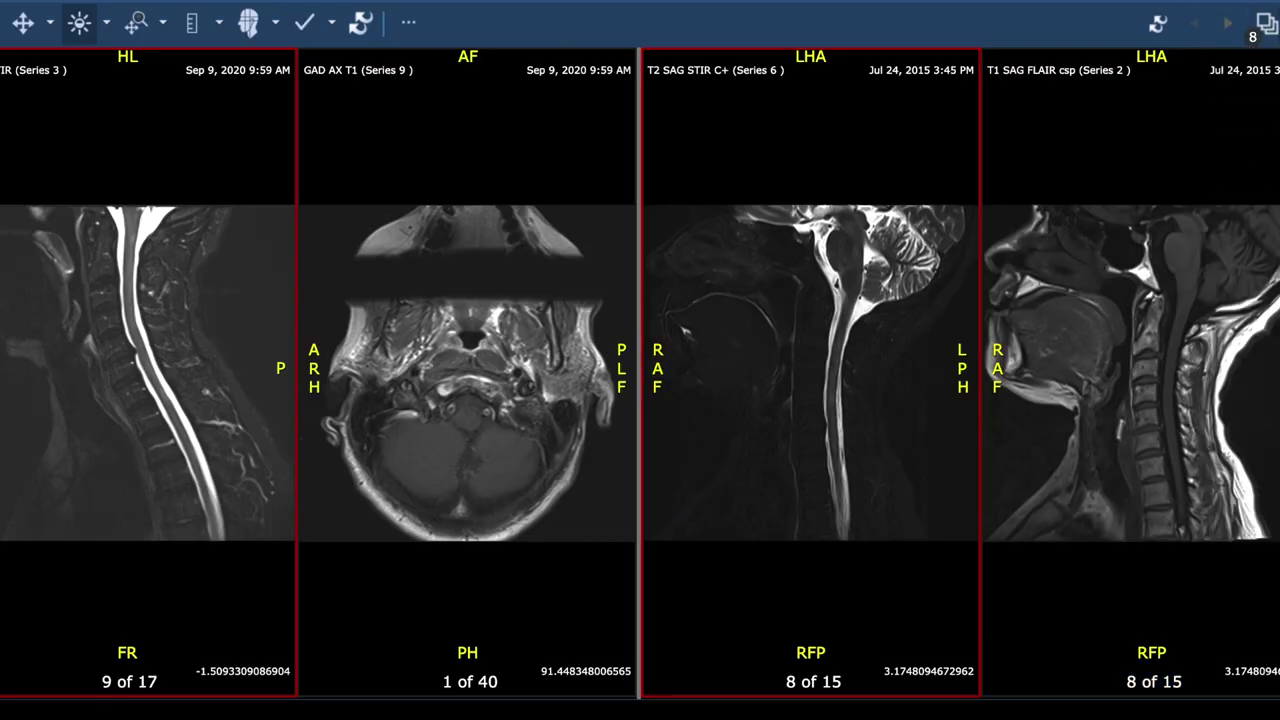
# Step: Place 2D MEDIC AX C+ in the far-right pane and AX GRE in the new left pane
pyautogui.click(1266, 22)
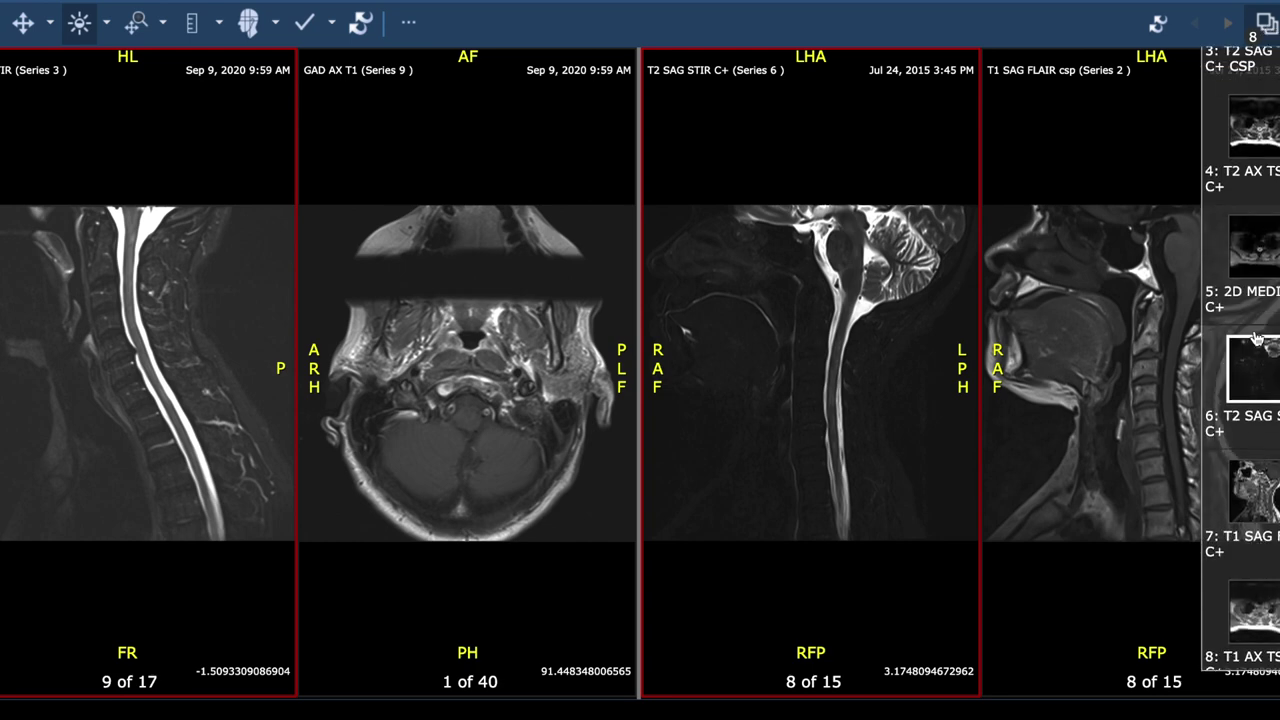
pyautogui.moveTo(1260, 258); pyautogui.dragTo(1092, 262)
pyautogui.click(486, 294)
pyautogui.scroll(-3, 1252, 374)
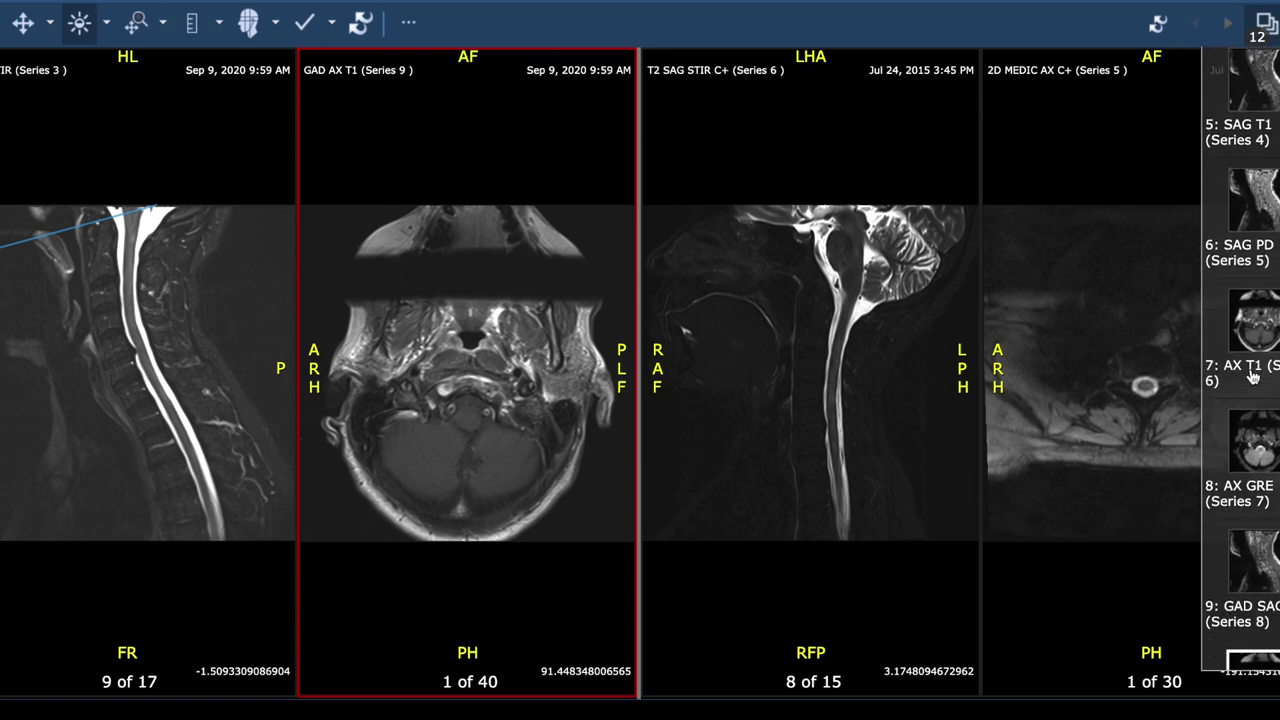
pyautogui.moveTo(1241, 228); pyautogui.dragTo(483, 271)
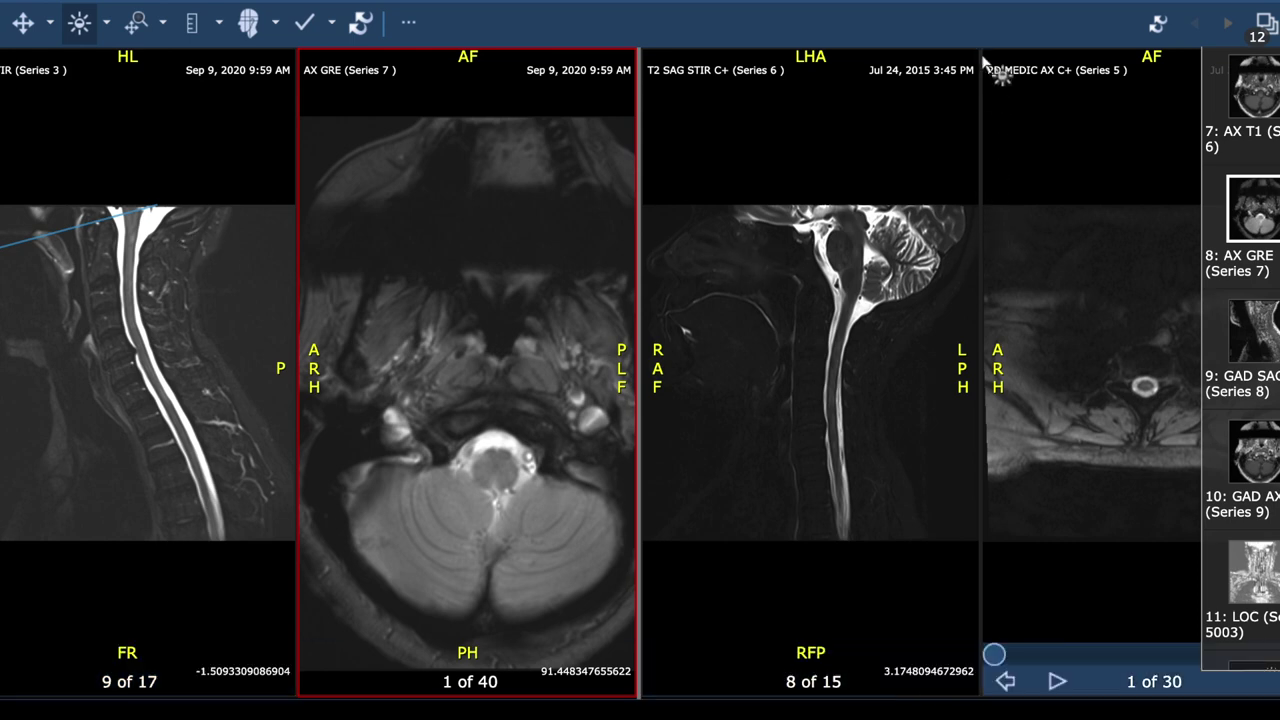
# Step: Close the series list and bring AX GRE to slice 5 of 40, with 2D MEDIC at 5 of 30
pyautogui.click(1264, 24)
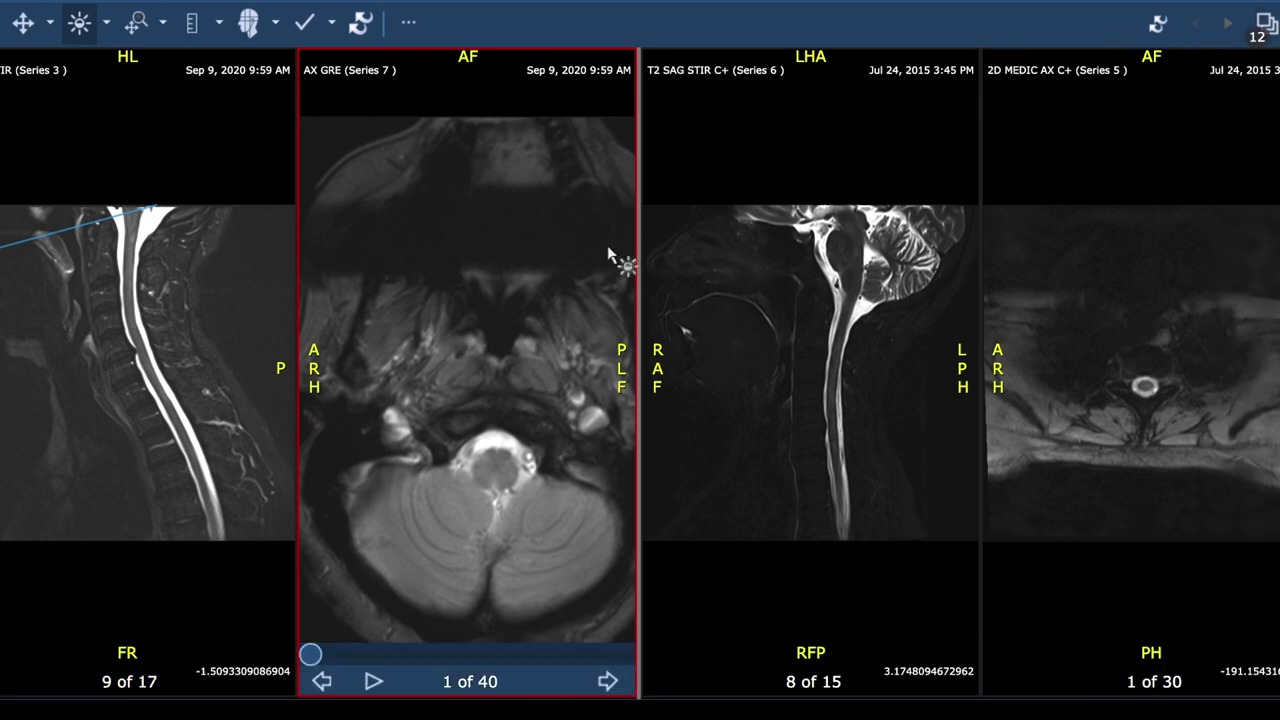
pyautogui.click(201, 236)
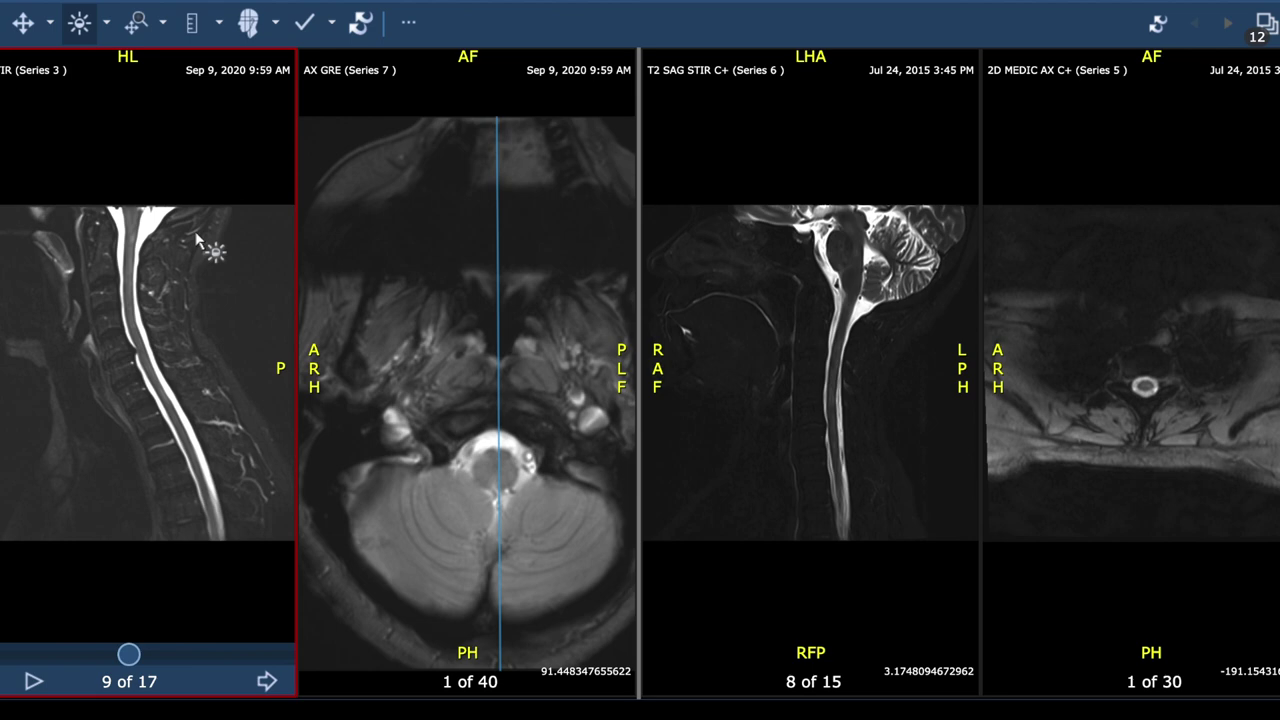
pyautogui.scroll(-1, 195, 231)
pyautogui.scroll(1, 195, 231)
pyautogui.click(330, 347)
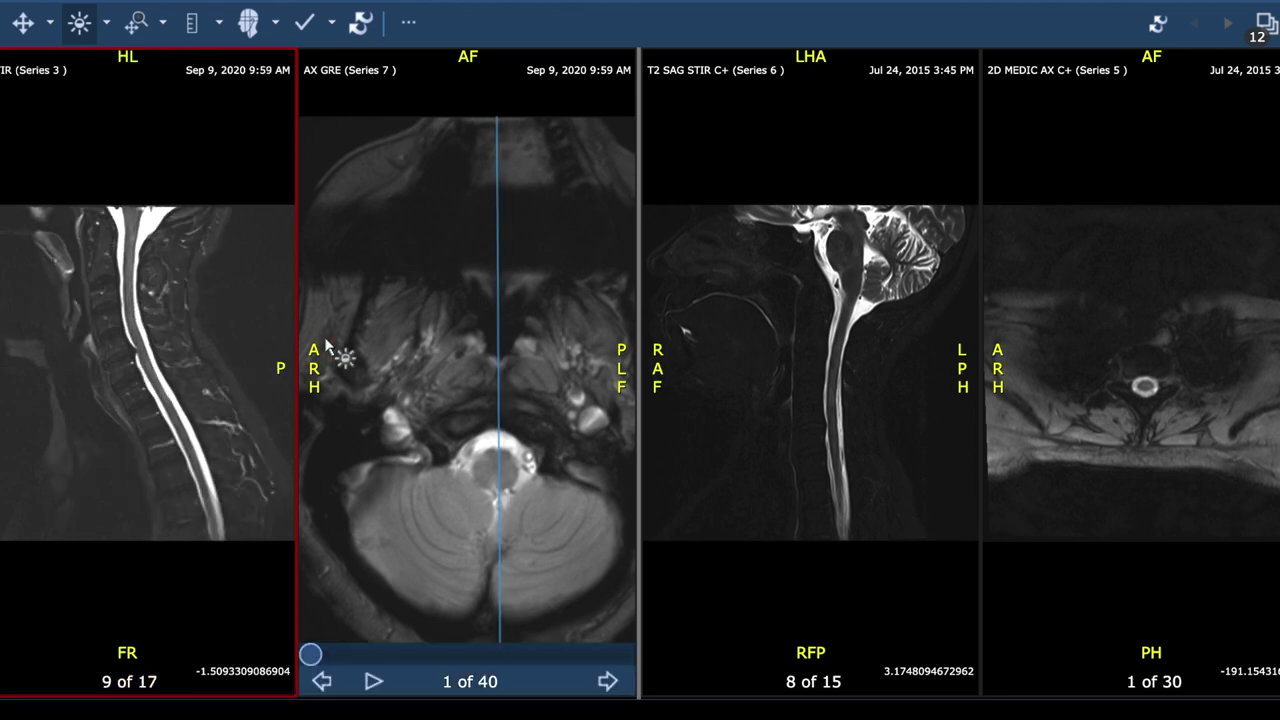
pyautogui.scroll(-3, 329, 345)
pyautogui.scroll(-1, 330, 347)
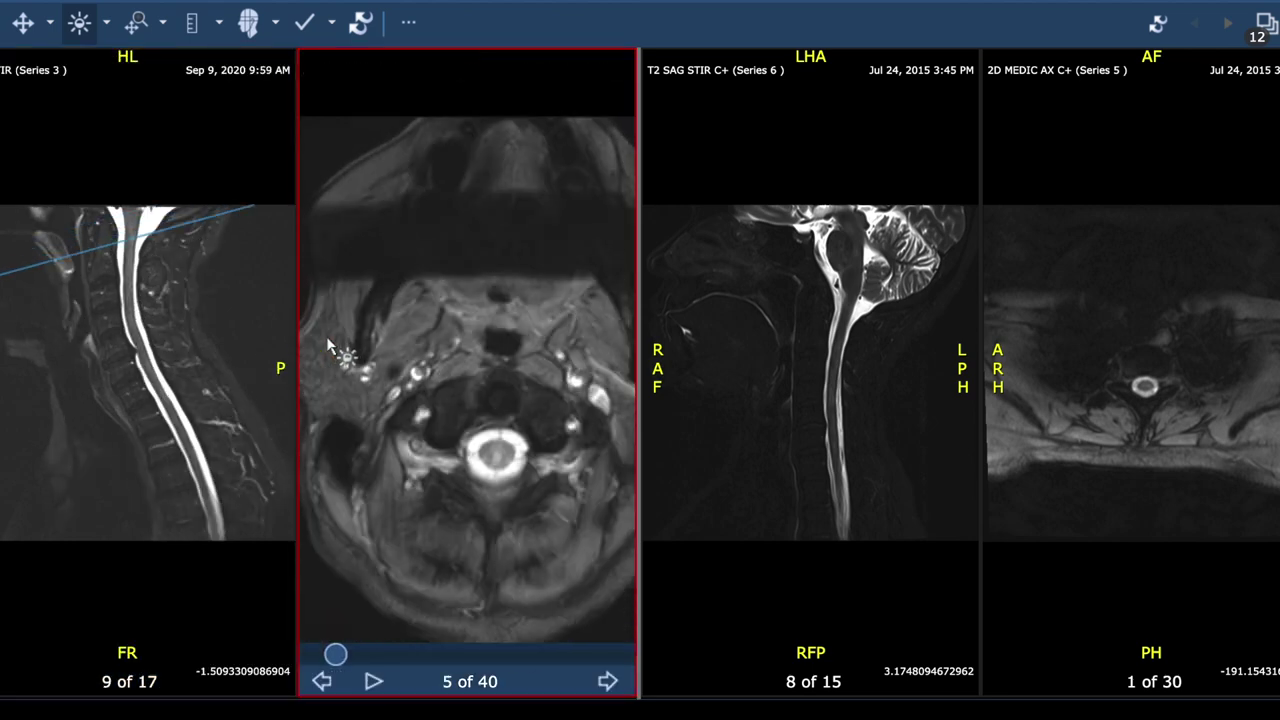
pyautogui.click(894, 357)
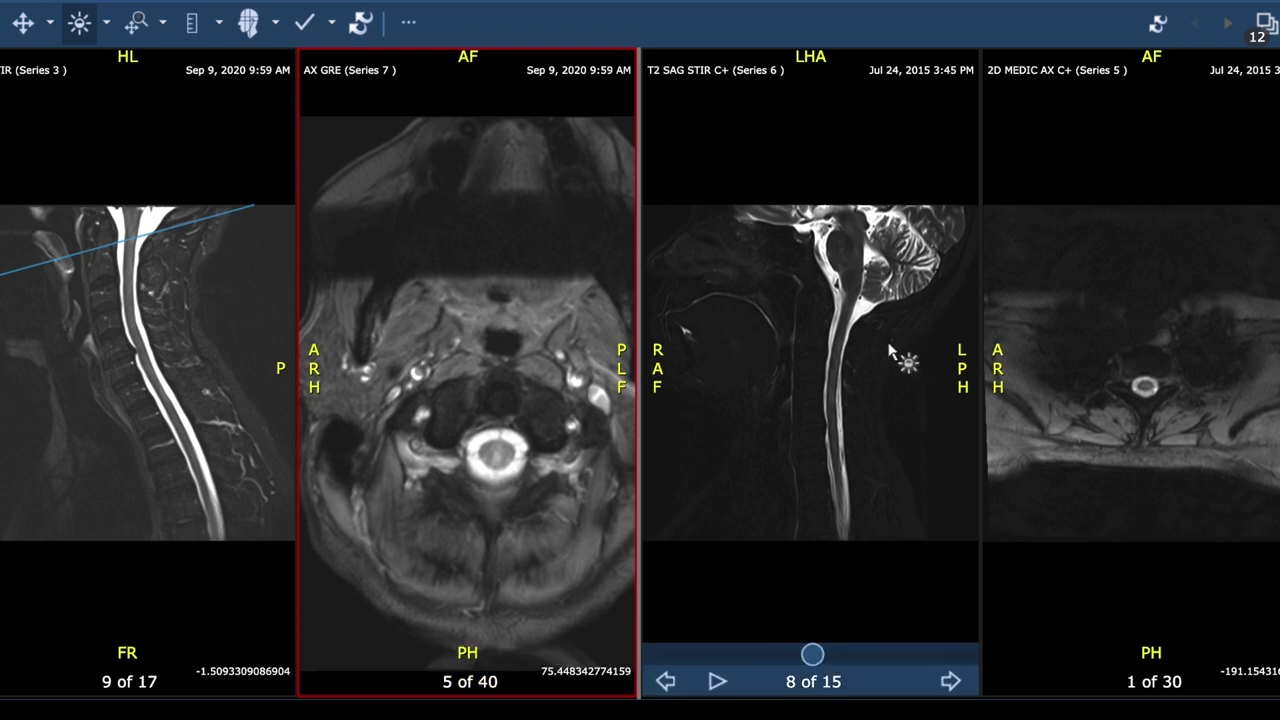
pyautogui.click(1140, 345)
# Step: Scroll the 2015 2D MEDIC axial to slice 28 of 30, matching the 2020 AX GRE level
pyautogui.scroll(-10, 1140, 345)
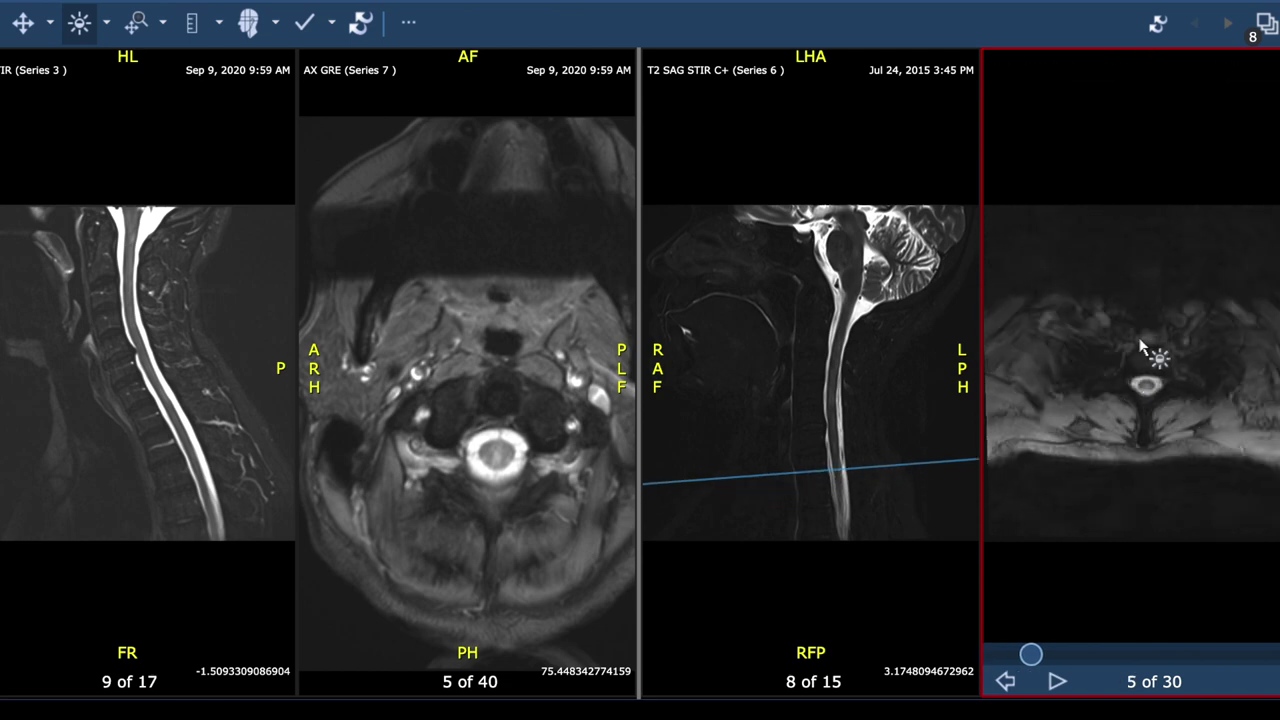
pyautogui.scroll(-19, 1140, 345)
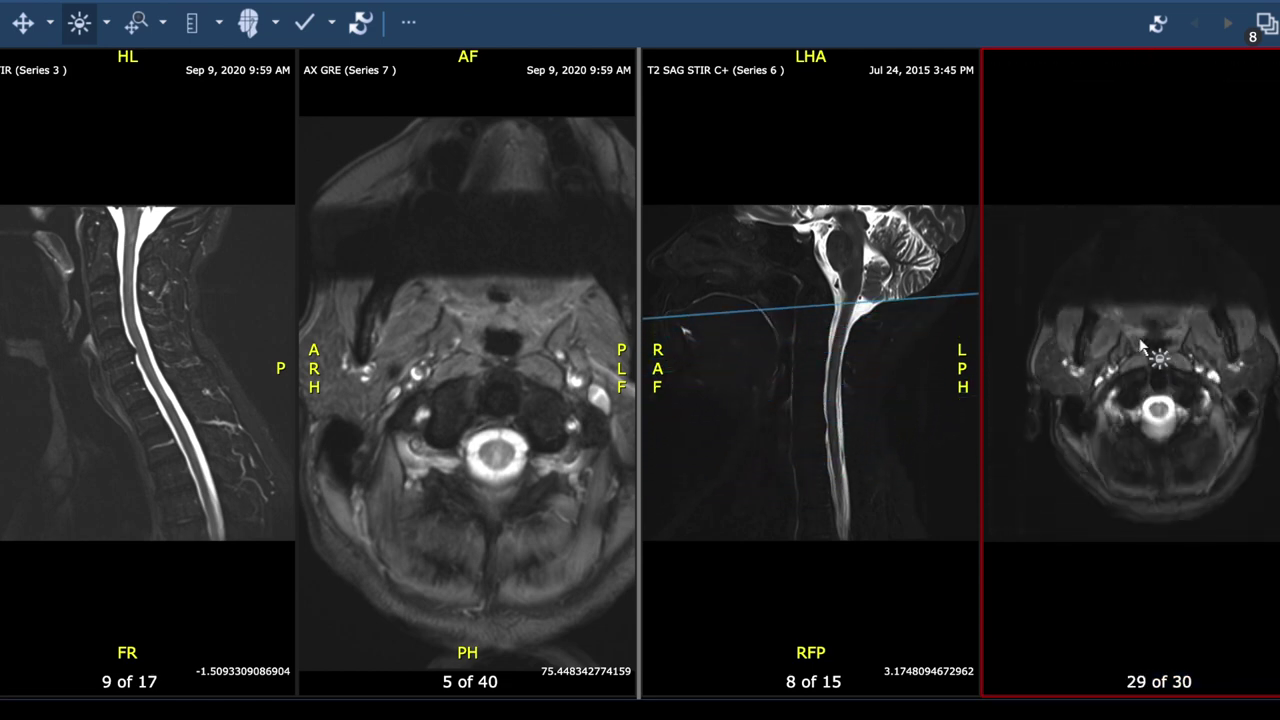
pyautogui.scroll(3, 1228, 385)
pyautogui.scroll(2, 1228, 385)
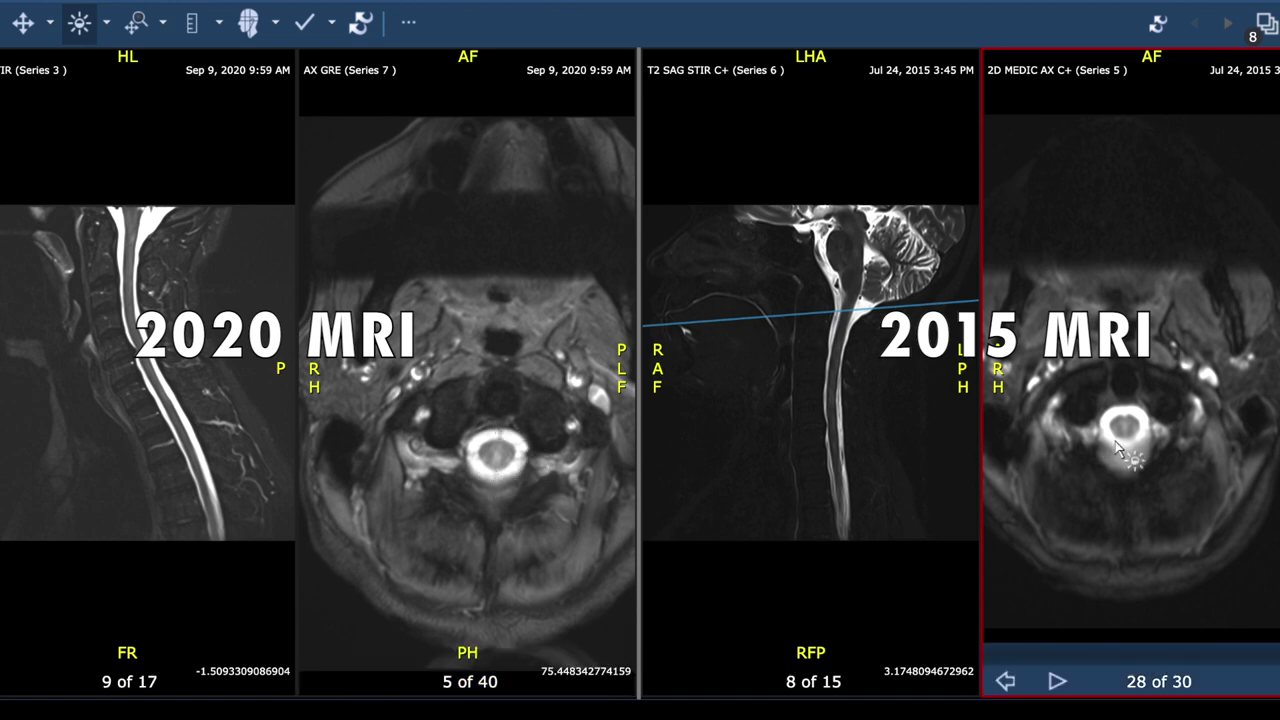
pyautogui.scroll(1, 1120, 450)
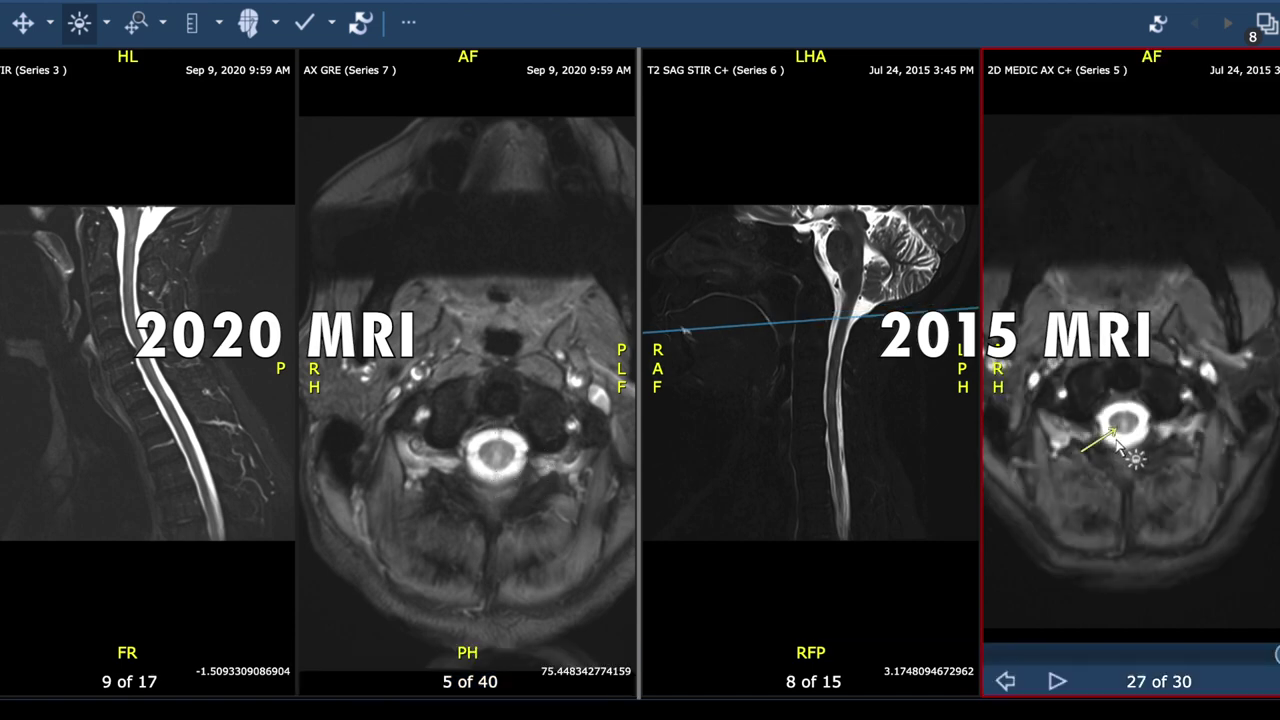